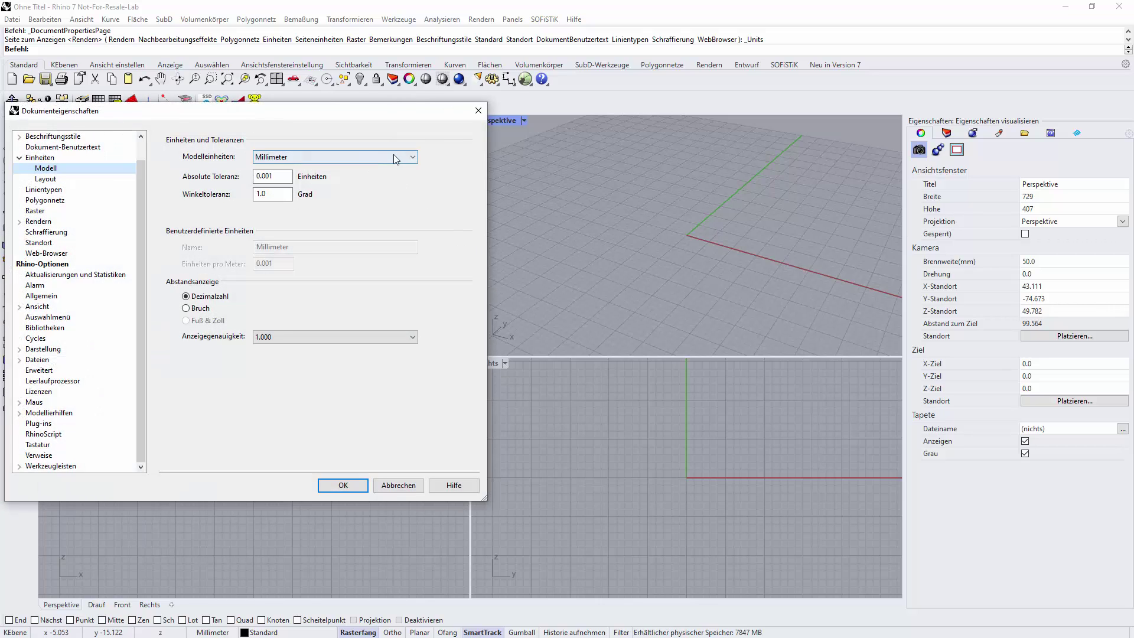
Set the document's model units to Meter
{"action": "left_click", "coordinate": [413, 158]}
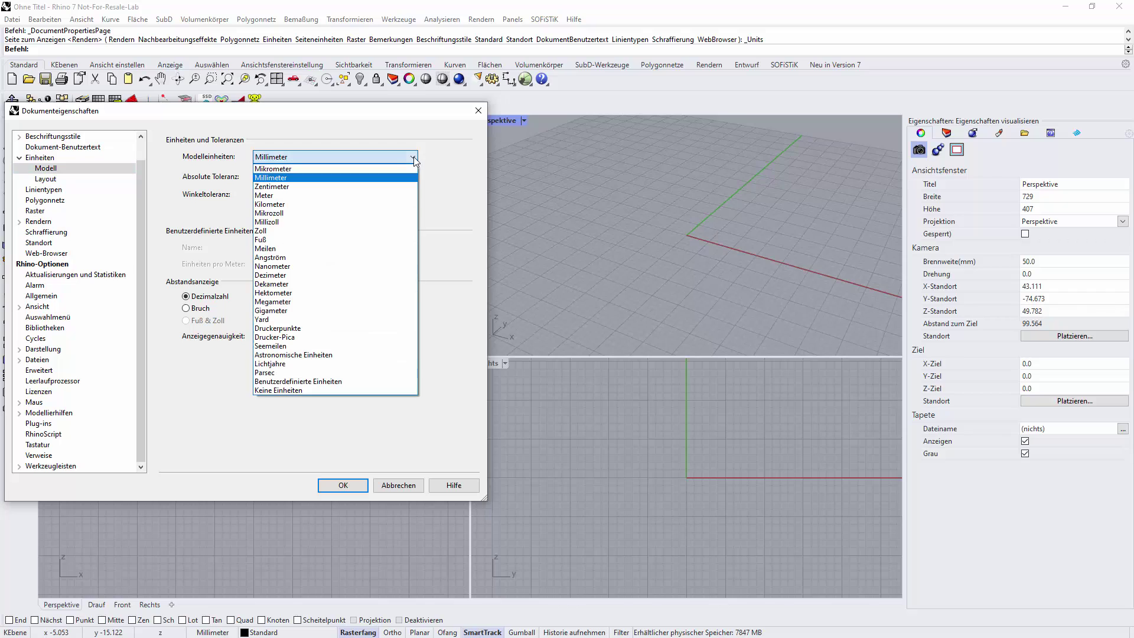
{"action": "left_click", "coordinate": [340, 195]}
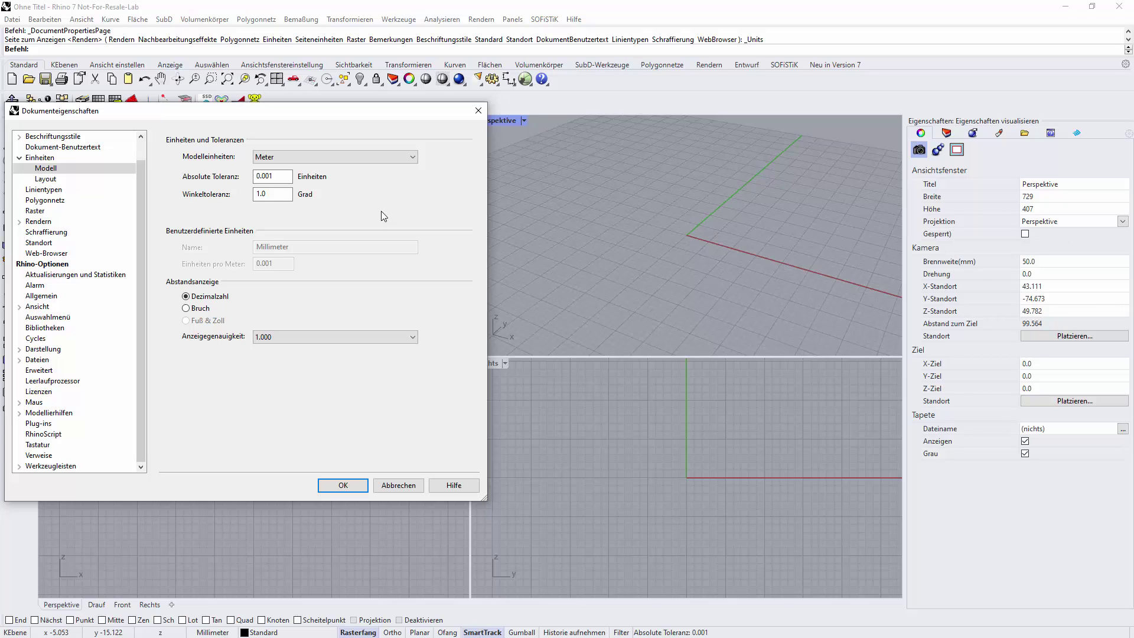
{"action": "left_click", "coordinate": [344, 485]}
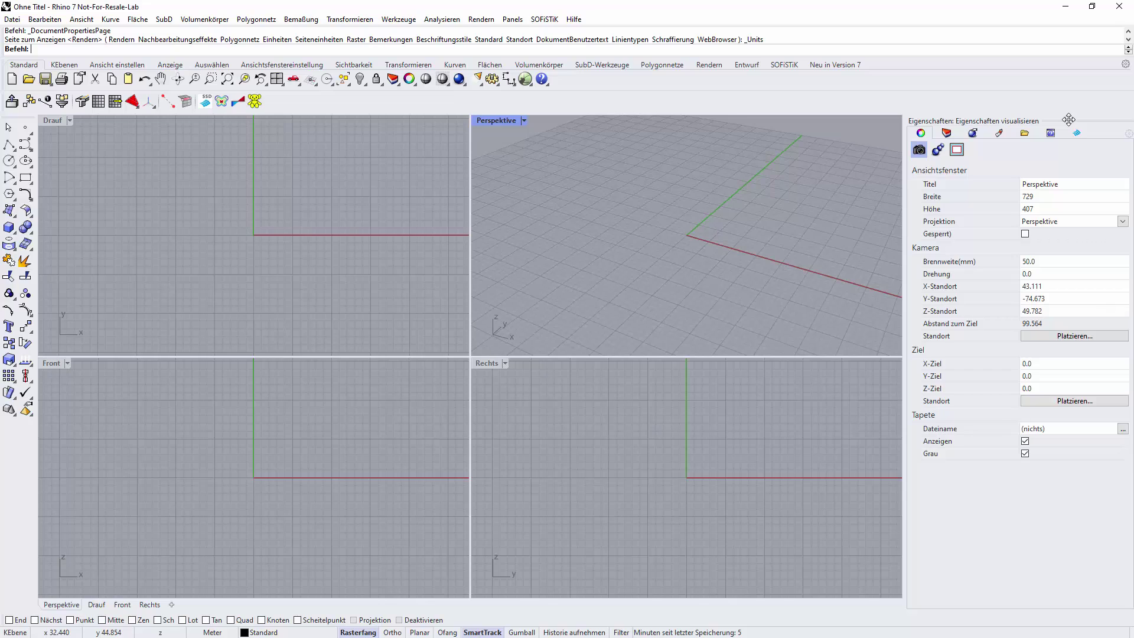
Undock the Eigenschaften panel from beside the viewports and close it
{"action": "left_click_drag", "start_coordinate": [1069, 120], "coordinate": [563, 196]}
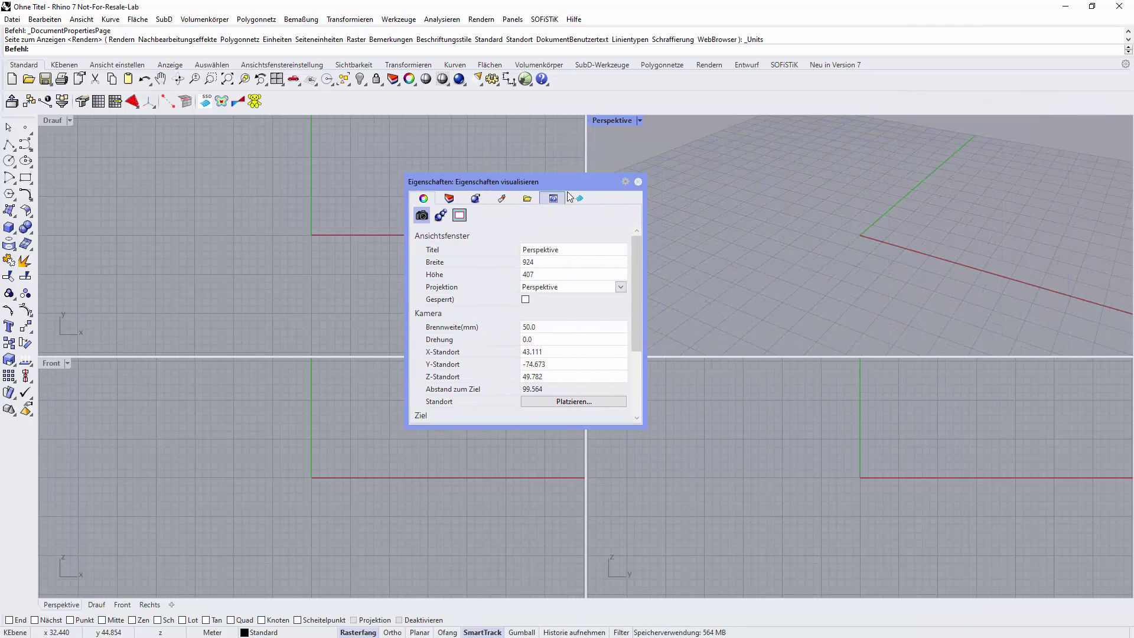
{"action": "left_click", "coordinate": [638, 183]}
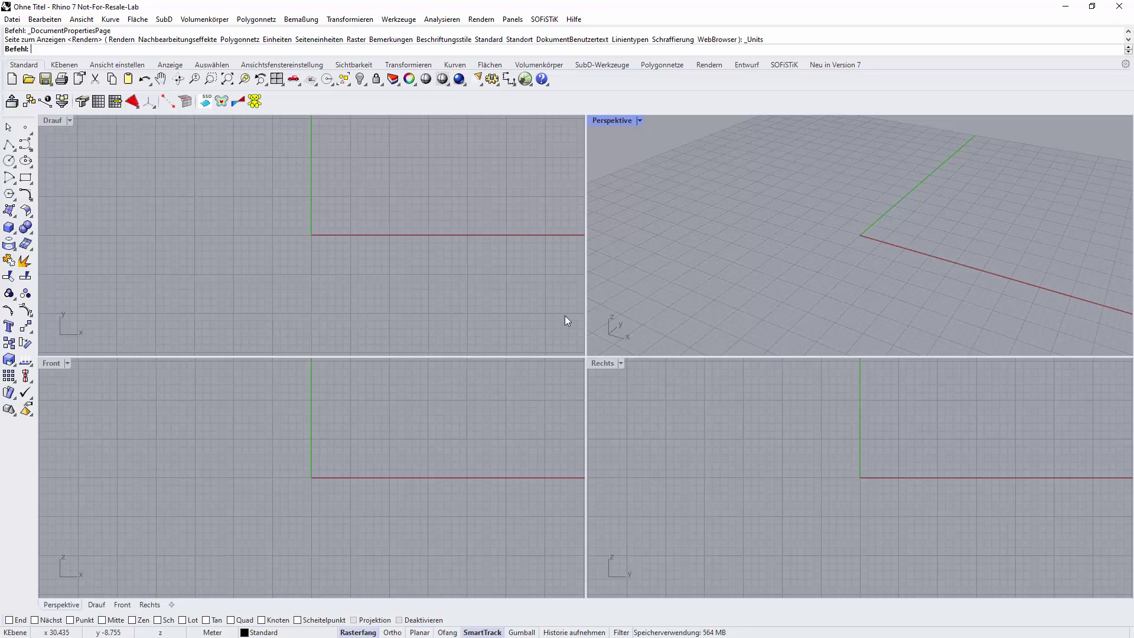
Reopen the Eigenschaften panel docked beside the viewports, and close it again
{"action": "left_click", "coordinate": [481, 19]}
{"action": "mouse_move", "coordinate": [513, 24]}
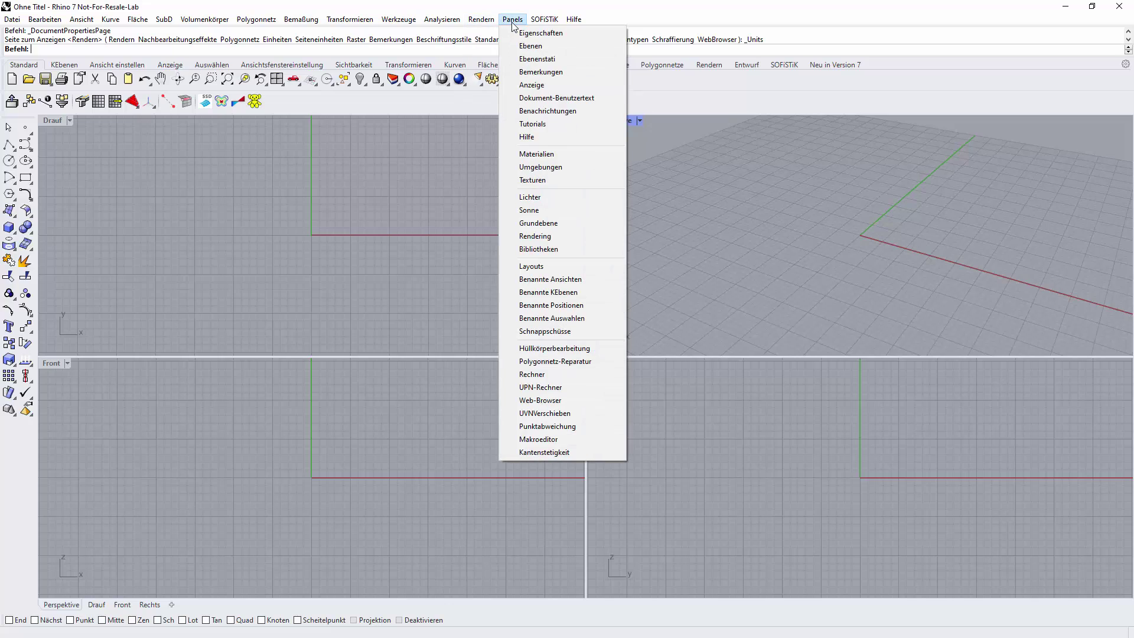
{"action": "left_click", "coordinate": [514, 34]}
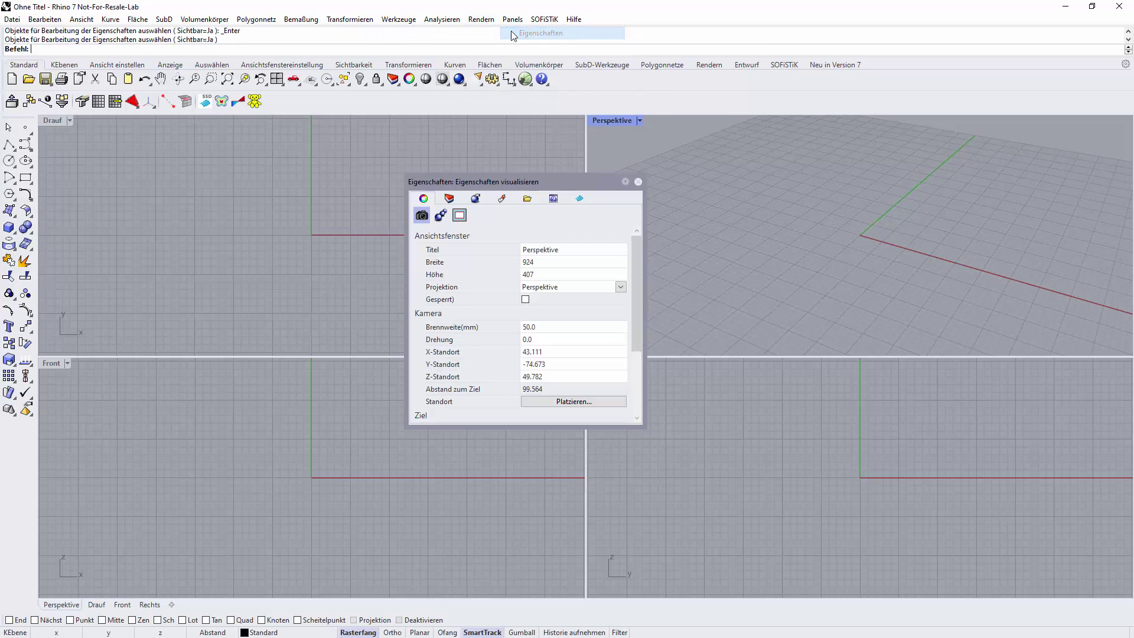
{"action": "left_click_drag", "start_coordinate": [451, 181], "coordinate": [1129, 212]}
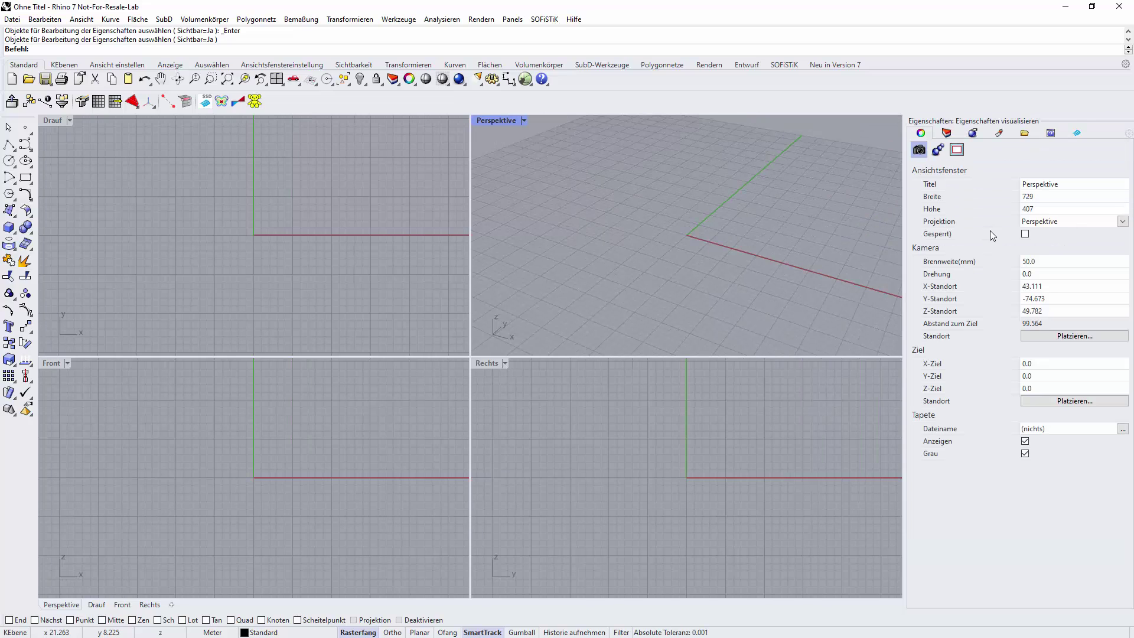
{"action": "left_click_drag", "start_coordinate": [1072, 121], "coordinate": [762, 181]}
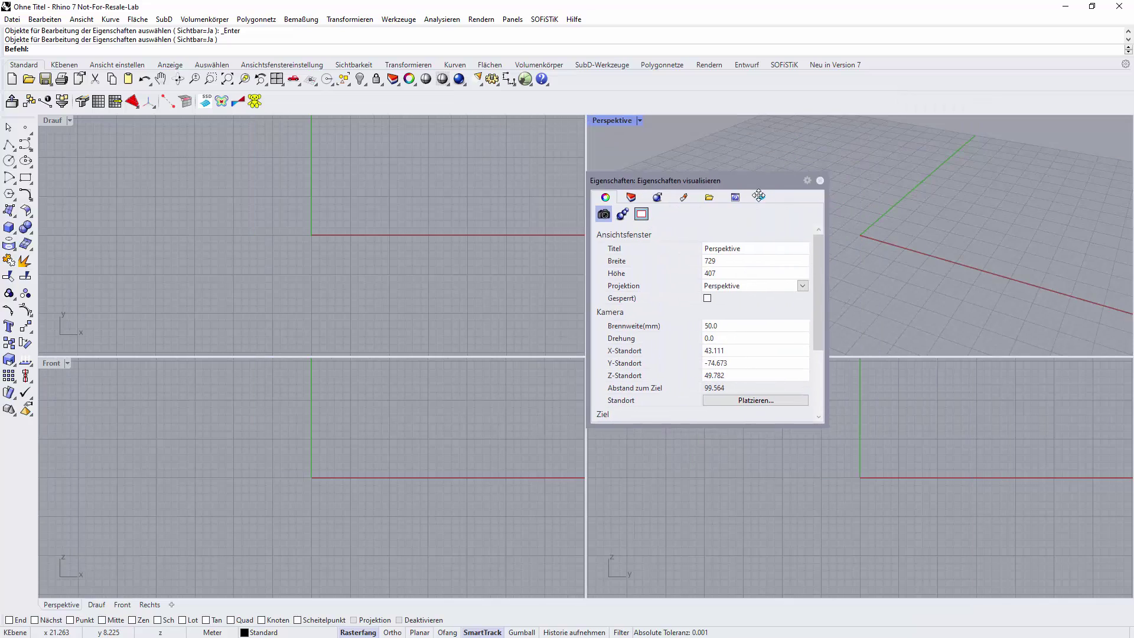
{"action": "left_click", "coordinate": [820, 181]}
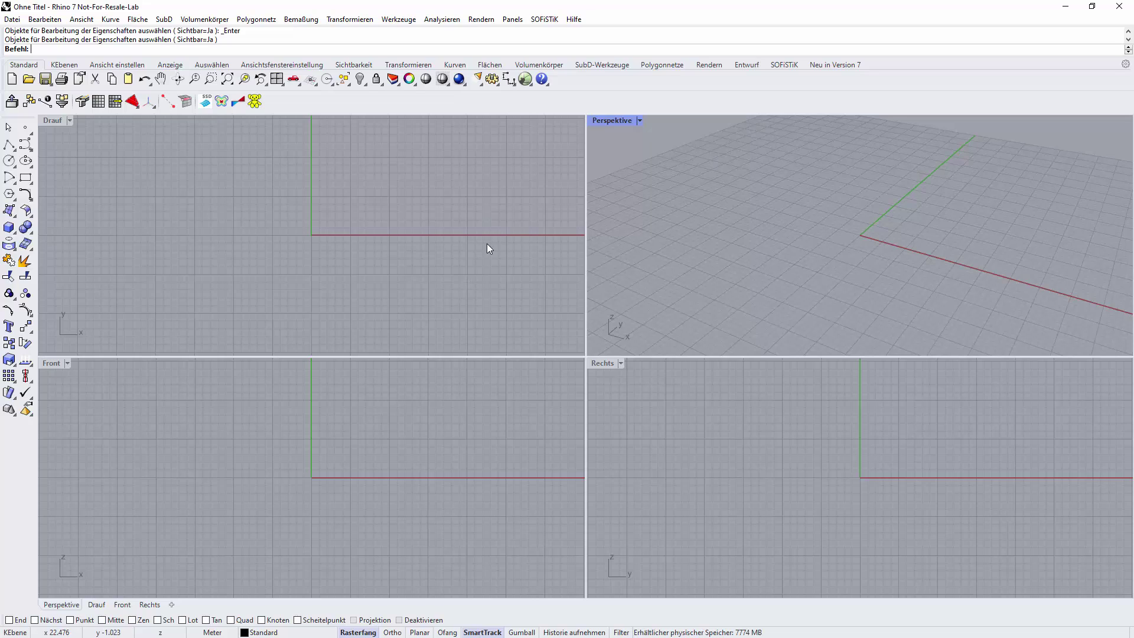
Close the Perspektive and Rechts viewports and stretch the Drauf and Front viewports across the full width
{"action": "left_click", "coordinate": [121, 65]}
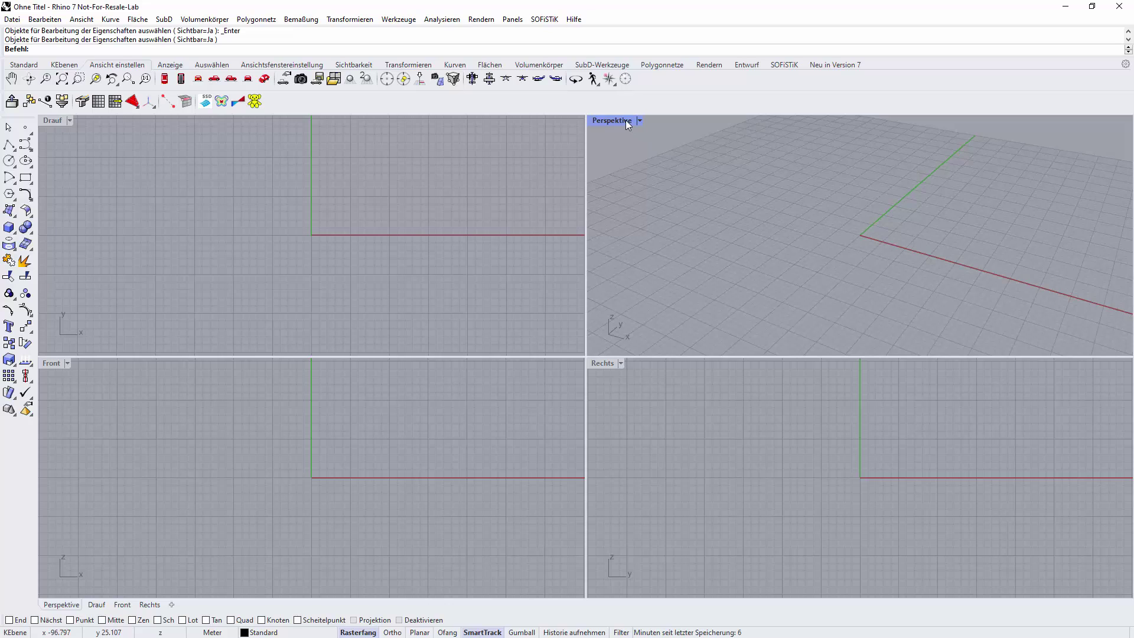
{"action": "left_click", "coordinate": [640, 120]}
{"action": "mouse_move", "coordinate": [672, 388]}
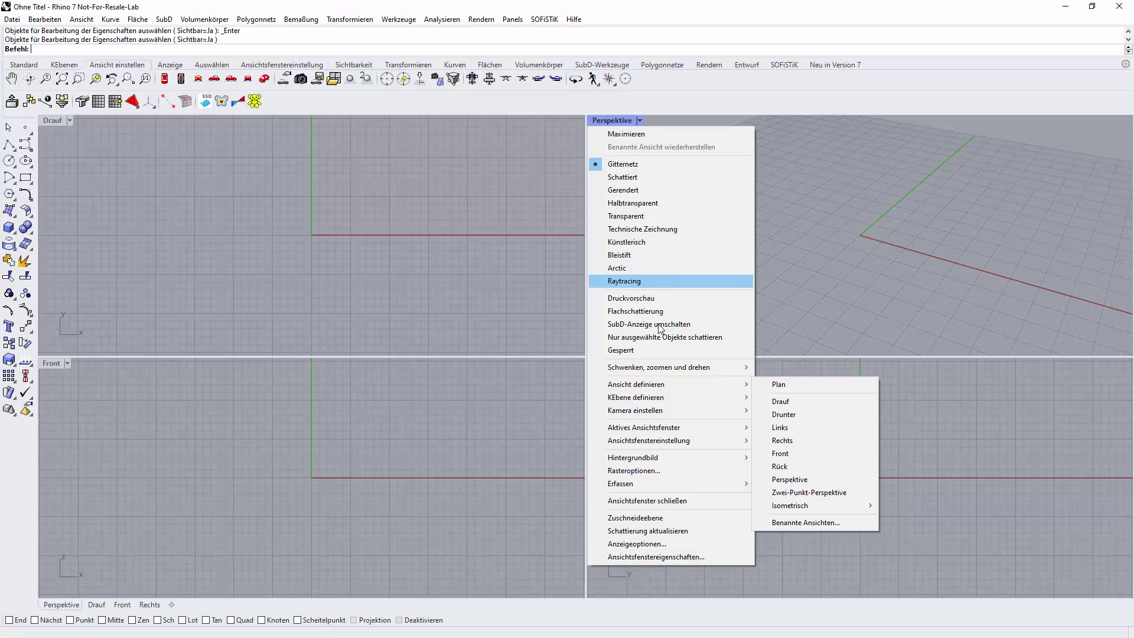
{"action": "left_click", "coordinate": [708, 500]}
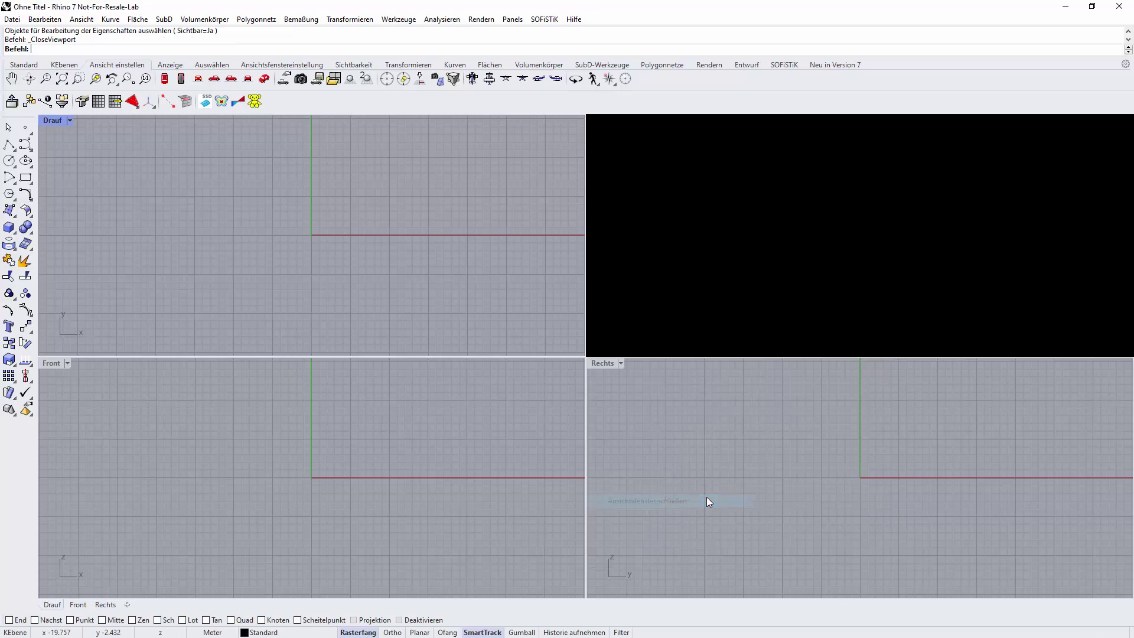
{"action": "left_click", "coordinate": [621, 363]}
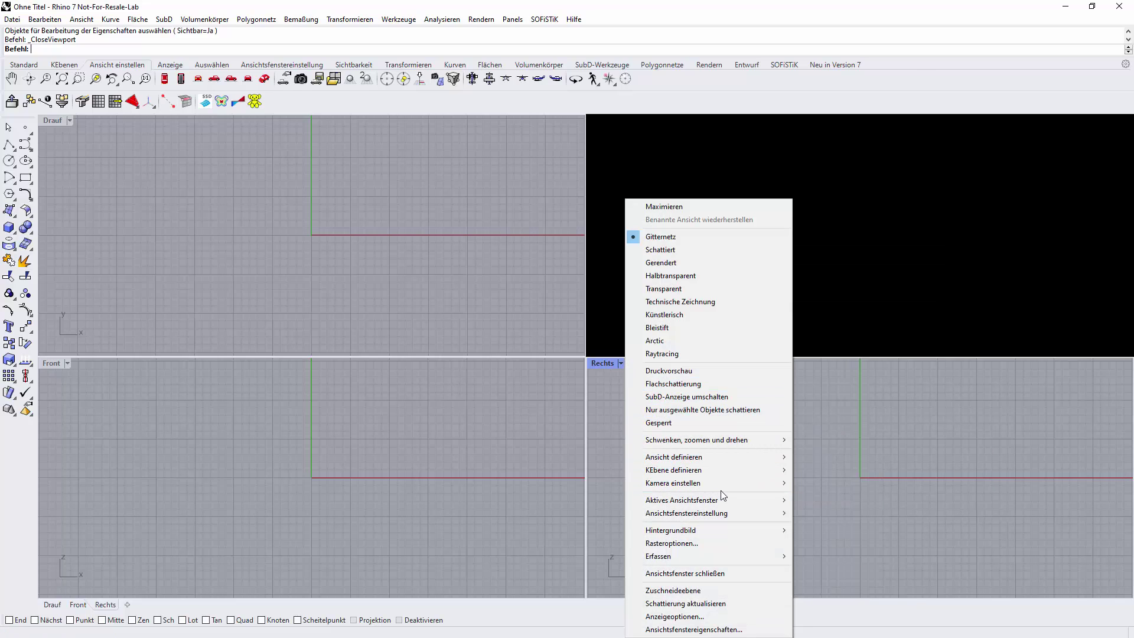
{"action": "left_click", "coordinate": [730, 571]}
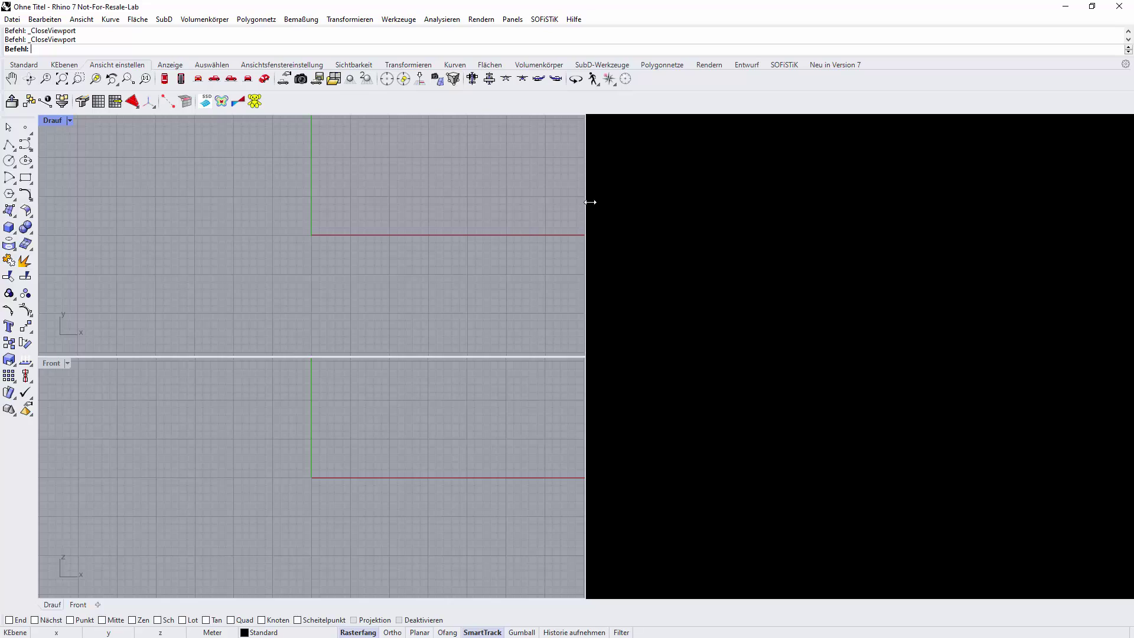
{"action": "left_click_drag", "start_coordinate": [995, 194], "coordinate": [1130, 192]}
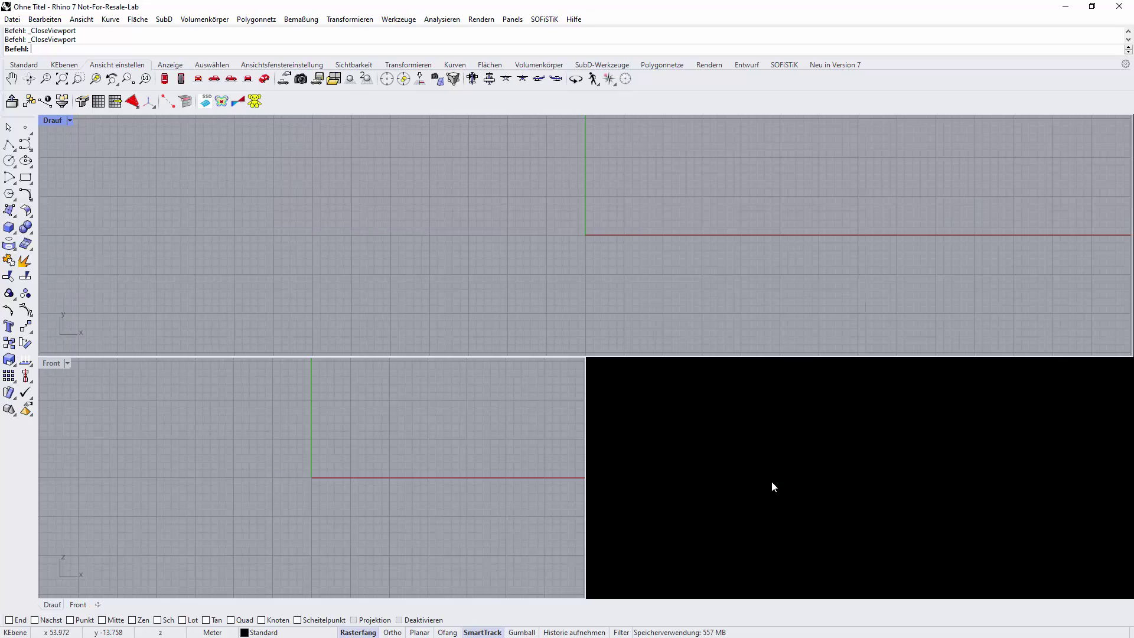
{"action": "left_click_drag", "start_coordinate": [585, 415], "coordinate": [1130, 412]}
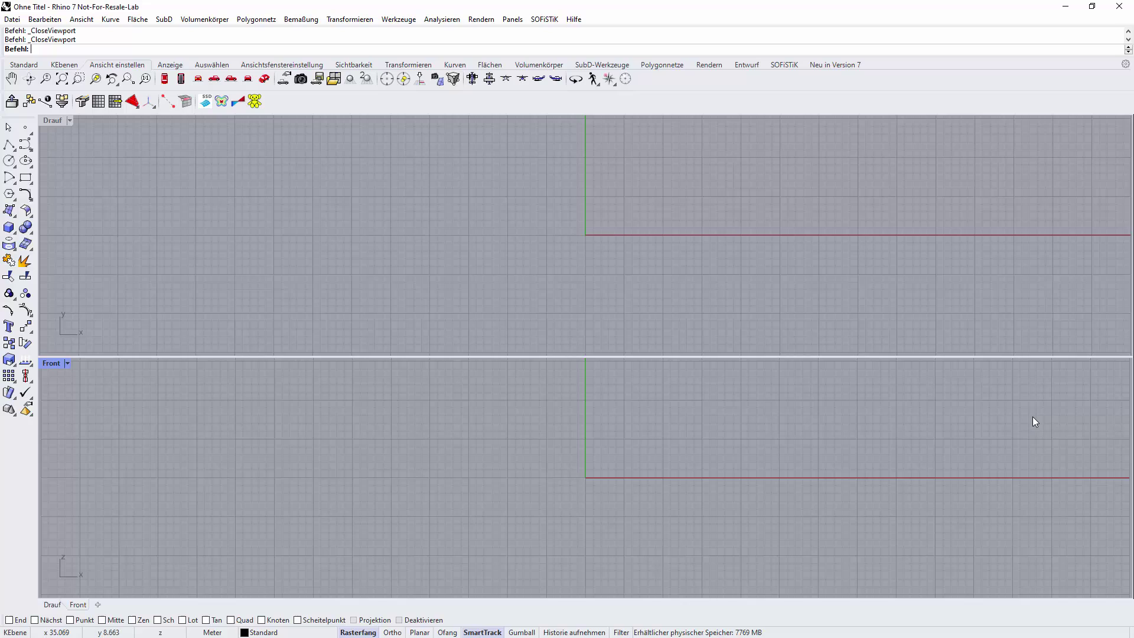
Change the Drauf viewport to the Perspektive view and the Front viewport to the Drauf view
{"action": "left_click", "coordinate": [48, 120]}
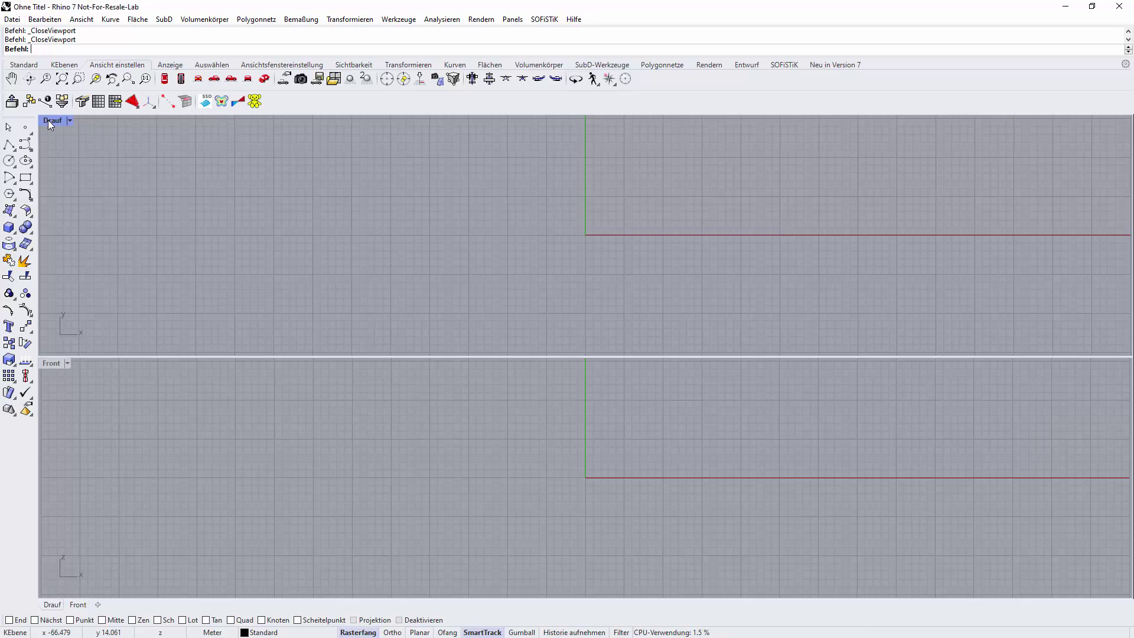
{"action": "left_click", "coordinate": [267, 83]}
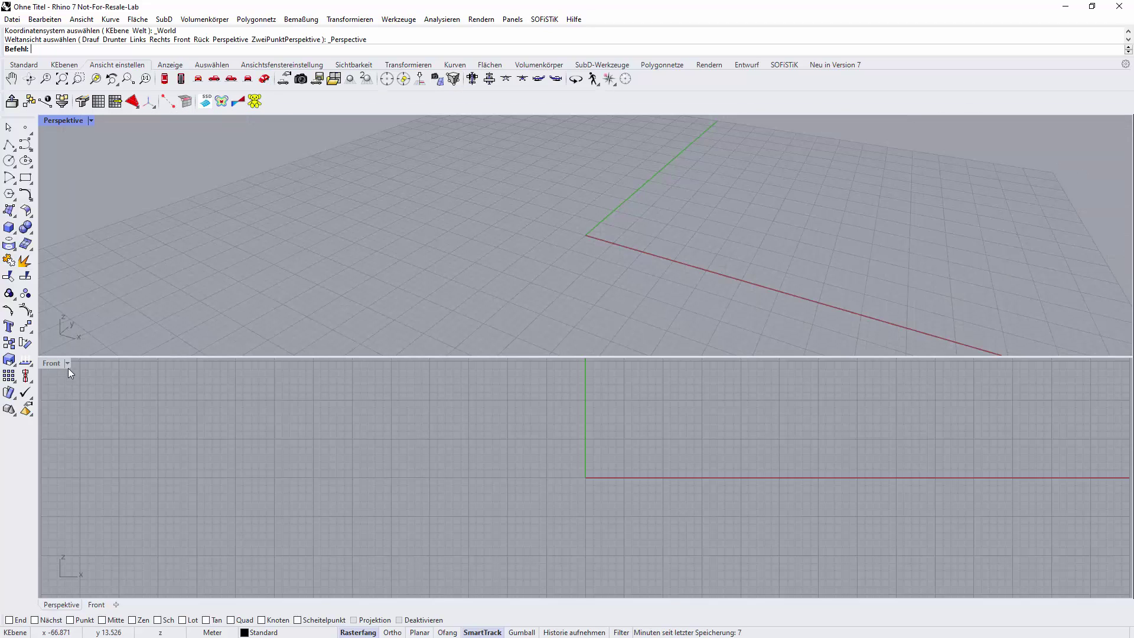
{"action": "left_click", "coordinate": [49, 361]}
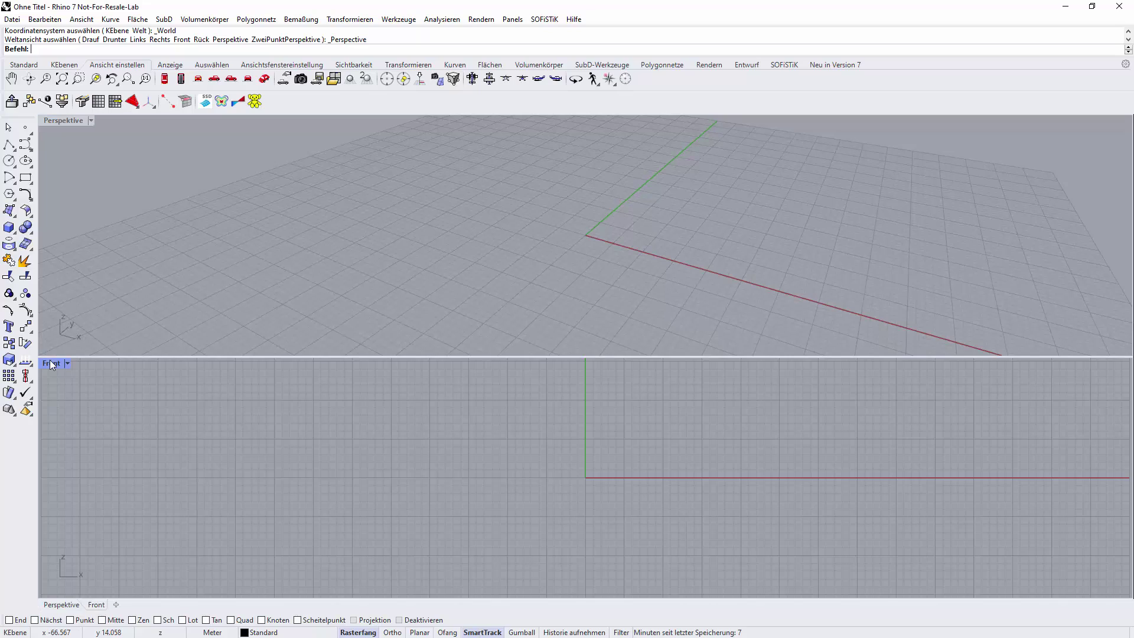
{"action": "left_click", "coordinate": [165, 83]}
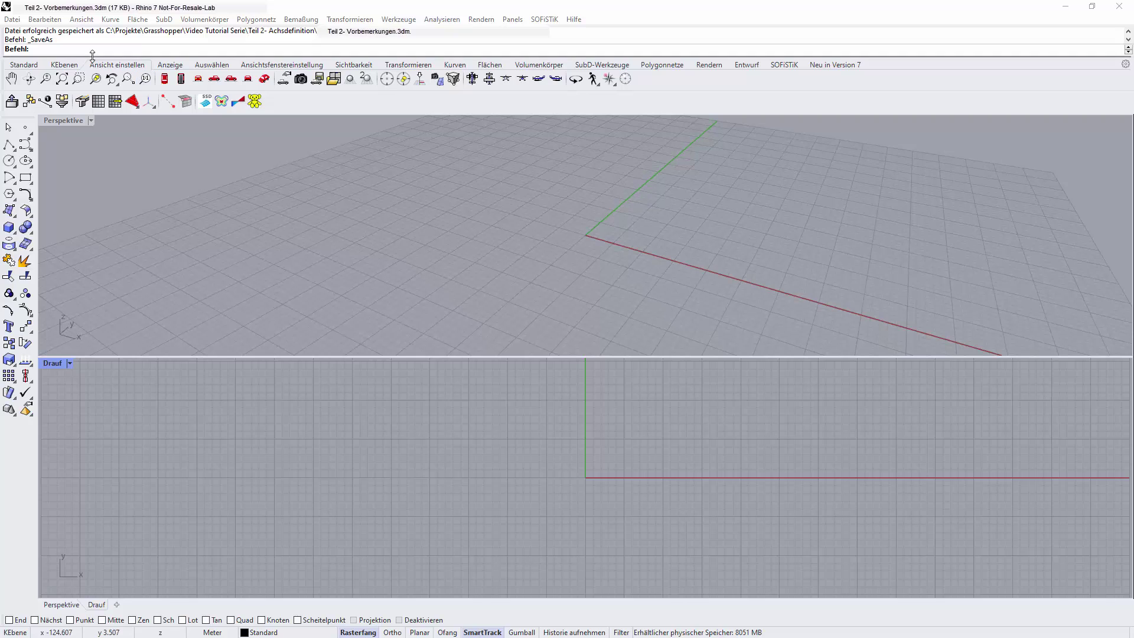
{"action": "left_click", "coordinate": [12, 19]}
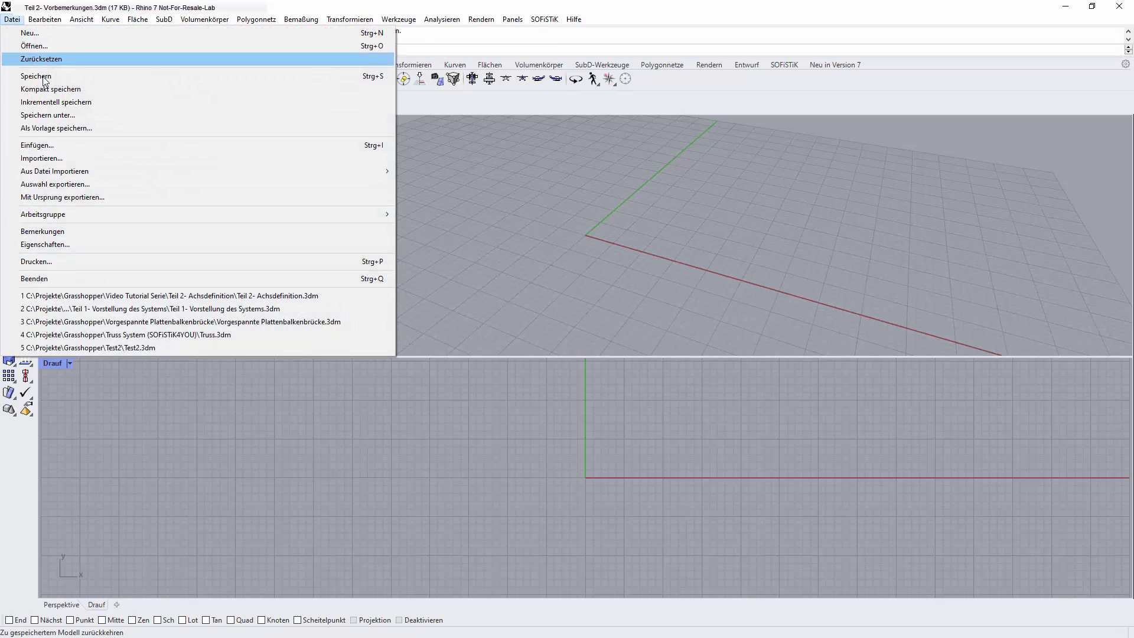
{"action": "left_click", "coordinate": [47, 115]}
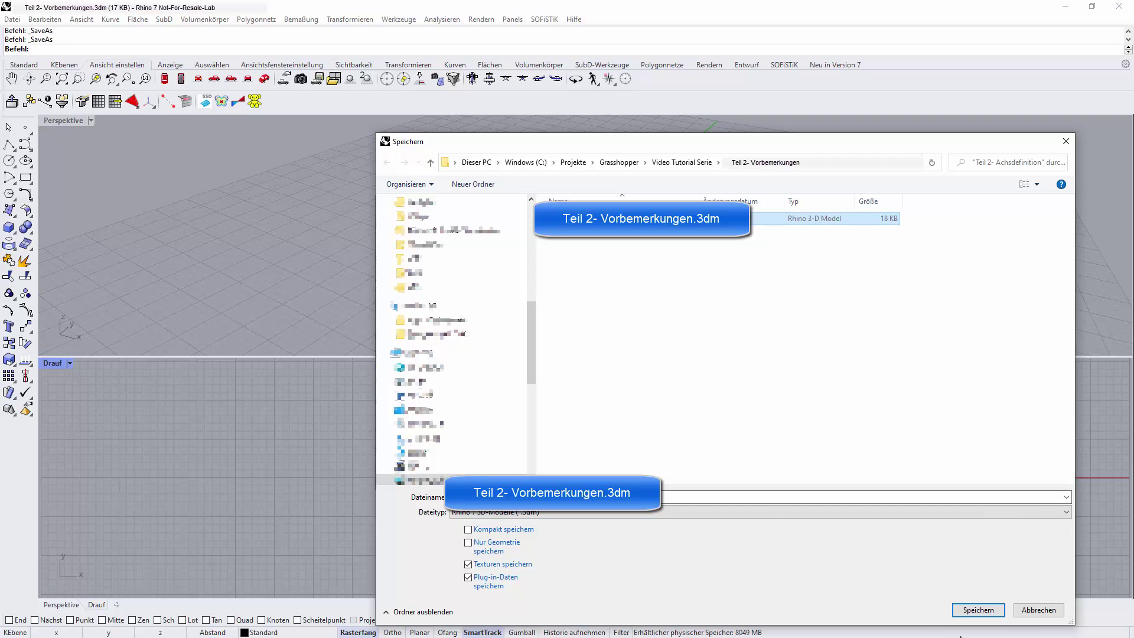
{"action": "key", "text": "Escape"}
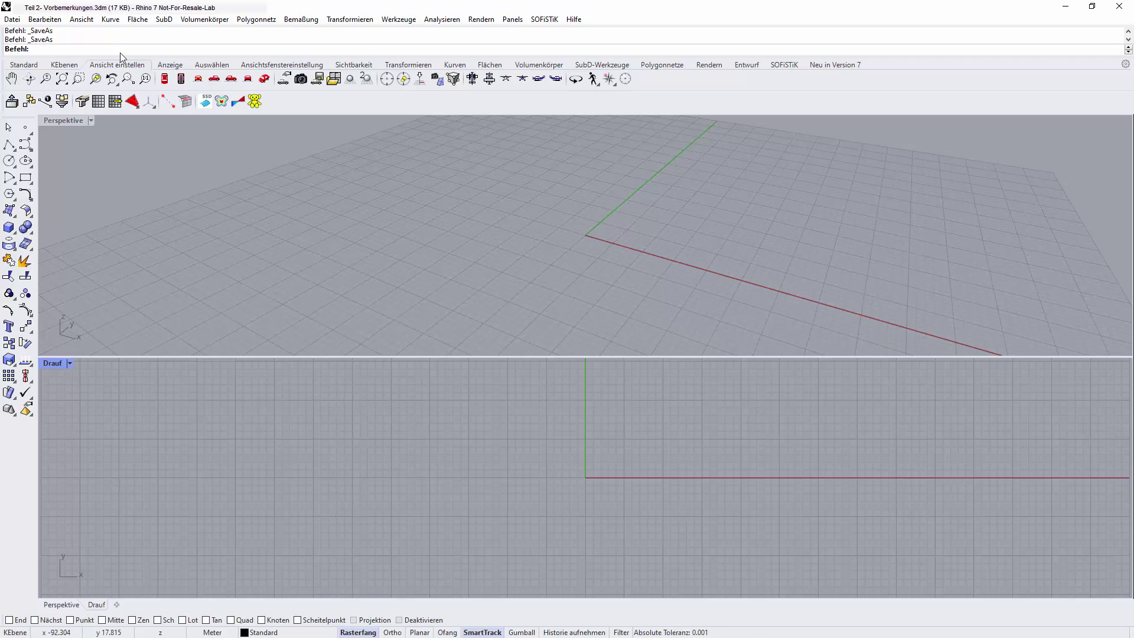
{"action": "type", "text": "Grass"}
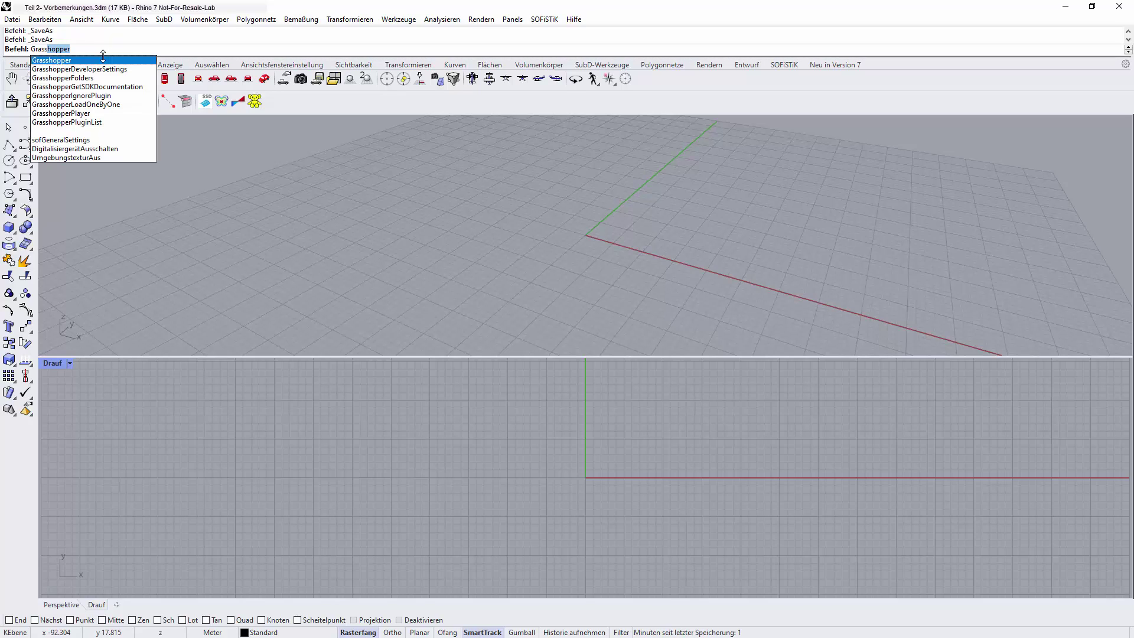
{"action": "key", "text": "BackSpace"}
{"action": "key", "text": "BackSpace"}
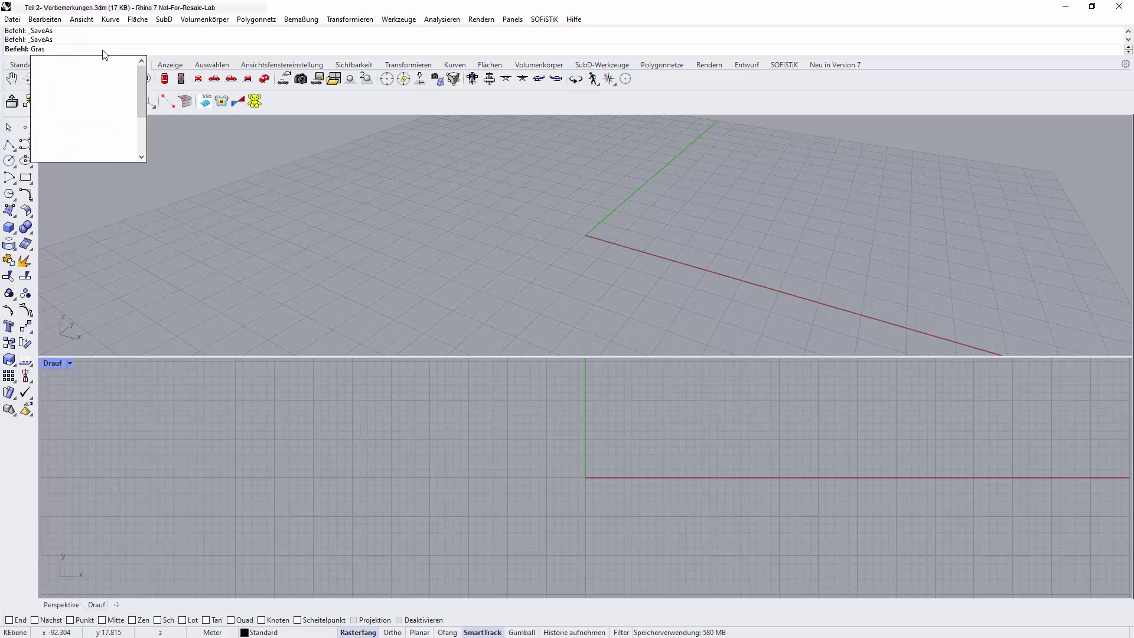
{"action": "key", "text": "BackSpace"}
{"action": "key", "text": "BackSpace"}
{"action": "key", "text": "BackSpace"}
Launch Grasshopper, and shrink the Rhino window so that both windows sit side by side
{"action": "left_click", "coordinate": [23, 65]}
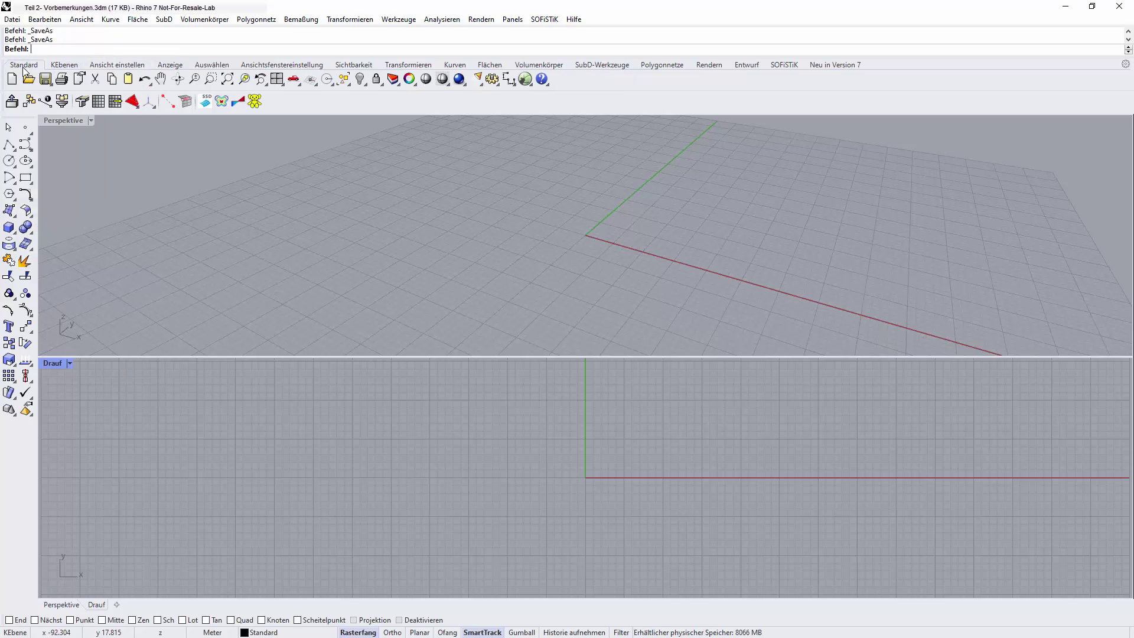
{"action": "left_click", "coordinate": [525, 81]}
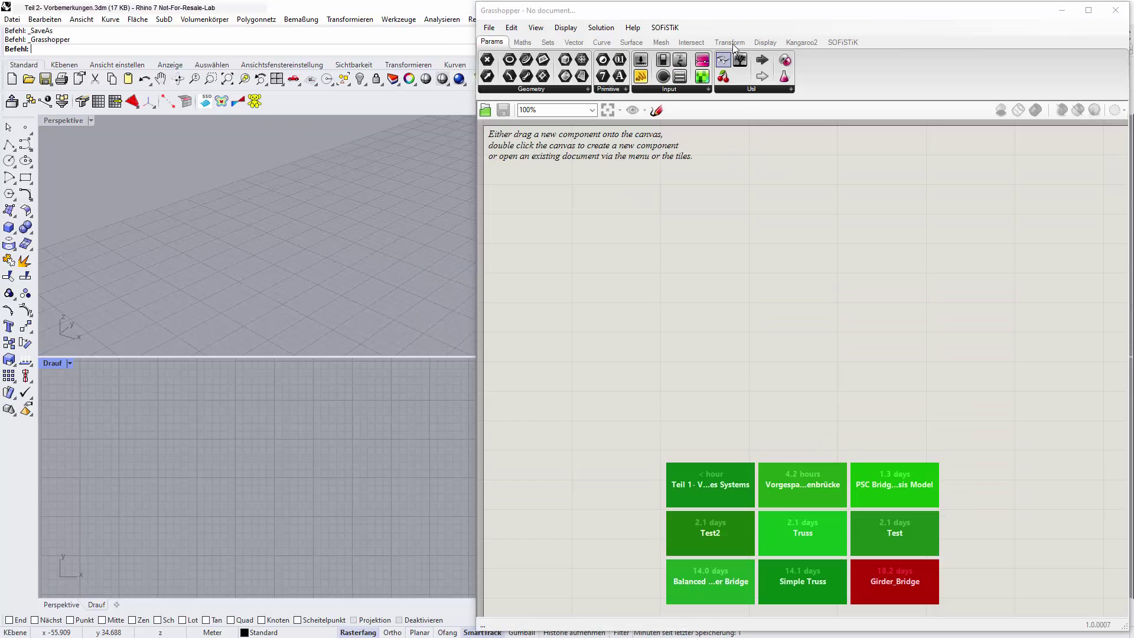
{"action": "left_click_drag", "start_coordinate": [692, 13], "coordinate": [701, 68]}
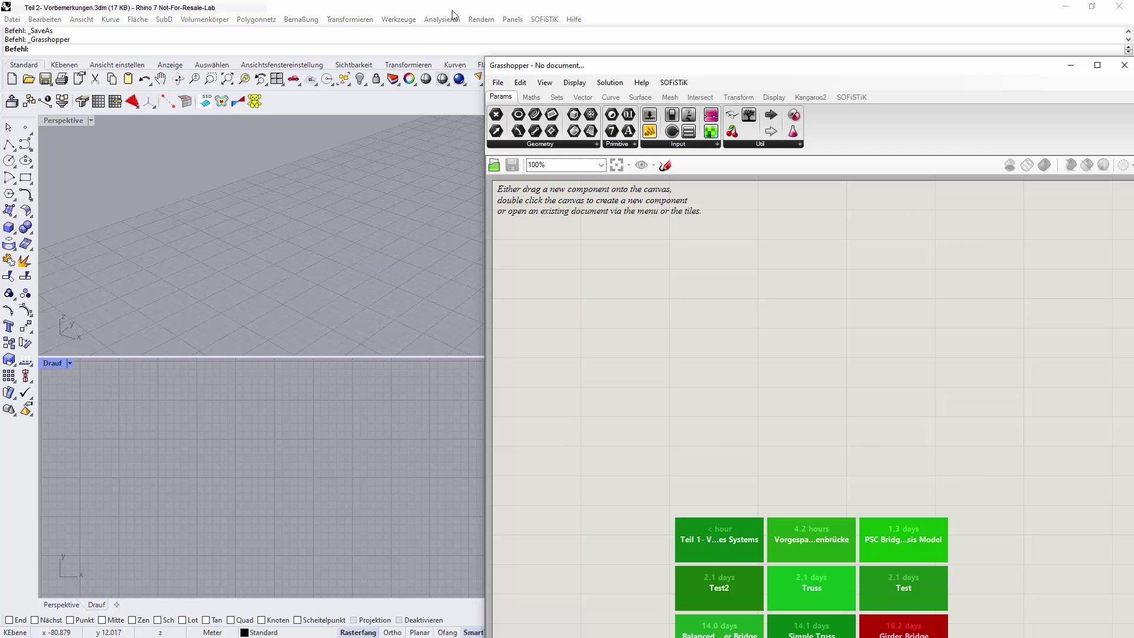
{"action": "left_click", "coordinate": [1093, 9]}
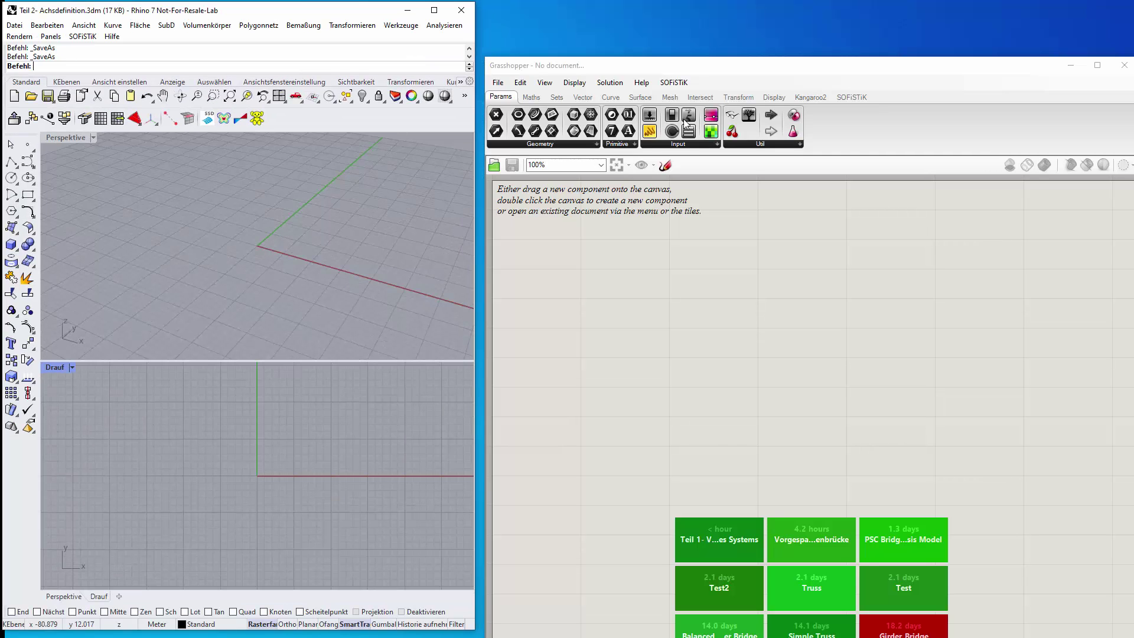
{"action": "left_click_drag", "start_coordinate": [762, 67], "coordinate": [761, 15]}
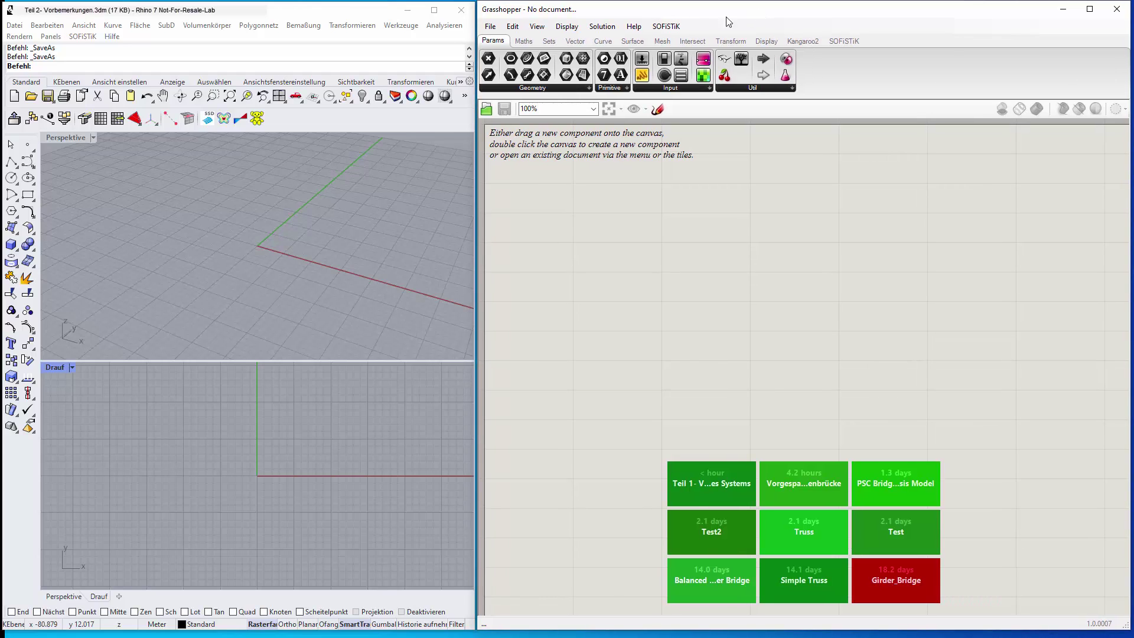
{"action": "left_click", "coordinate": [369, 13]}
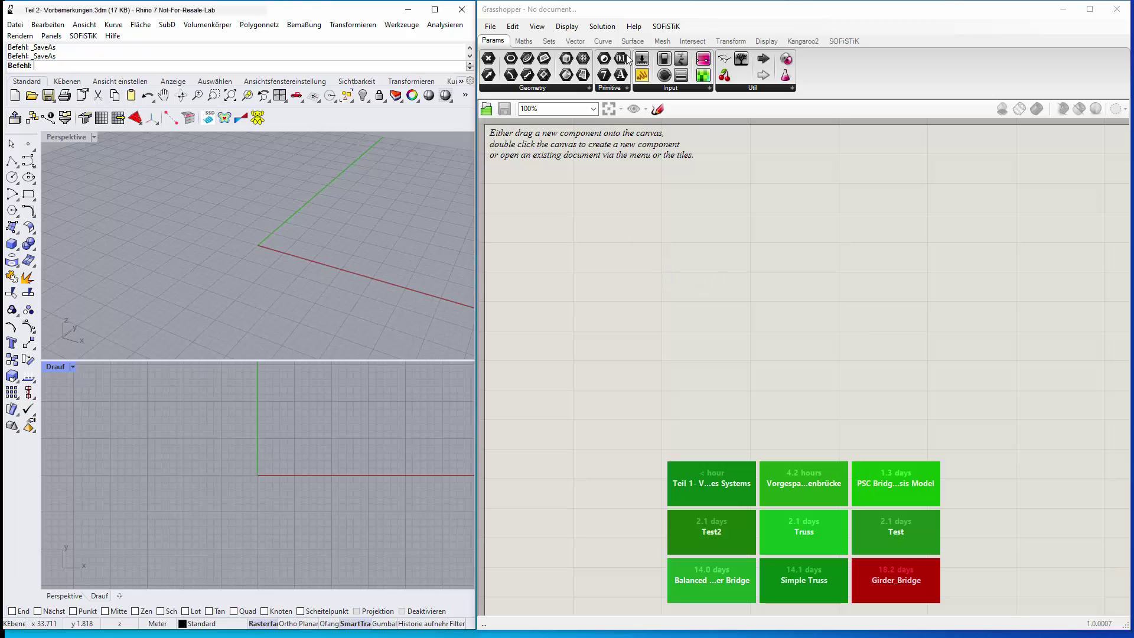
Switch to Grasshopper and create a new empty document
{"action": "left_click", "coordinate": [645, 15]}
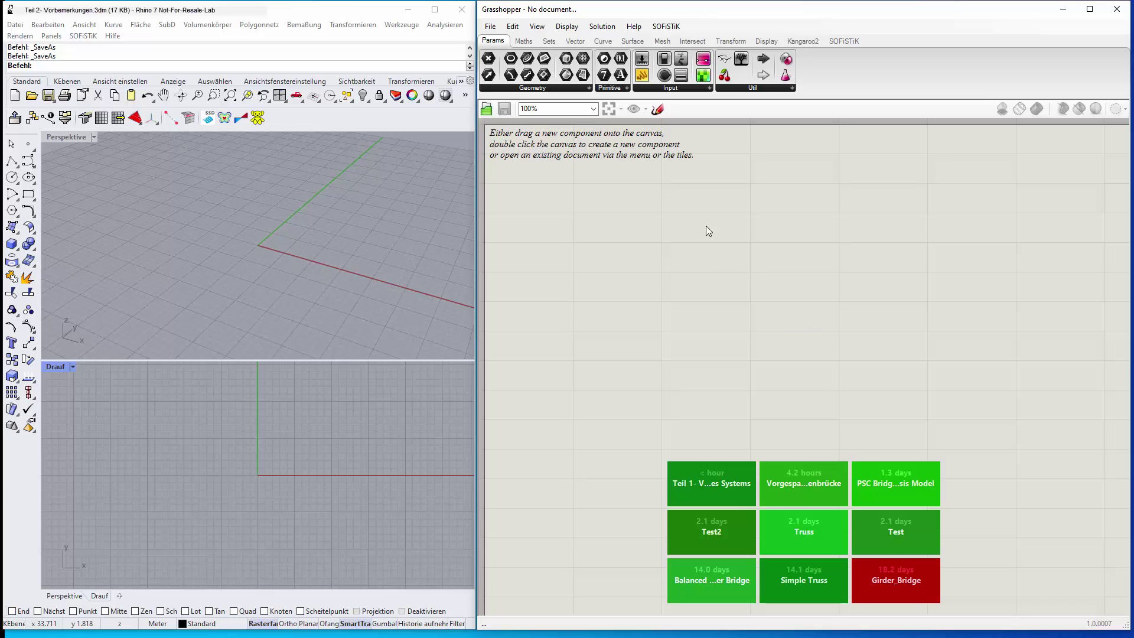
{"action": "left_click", "coordinate": [490, 26]}
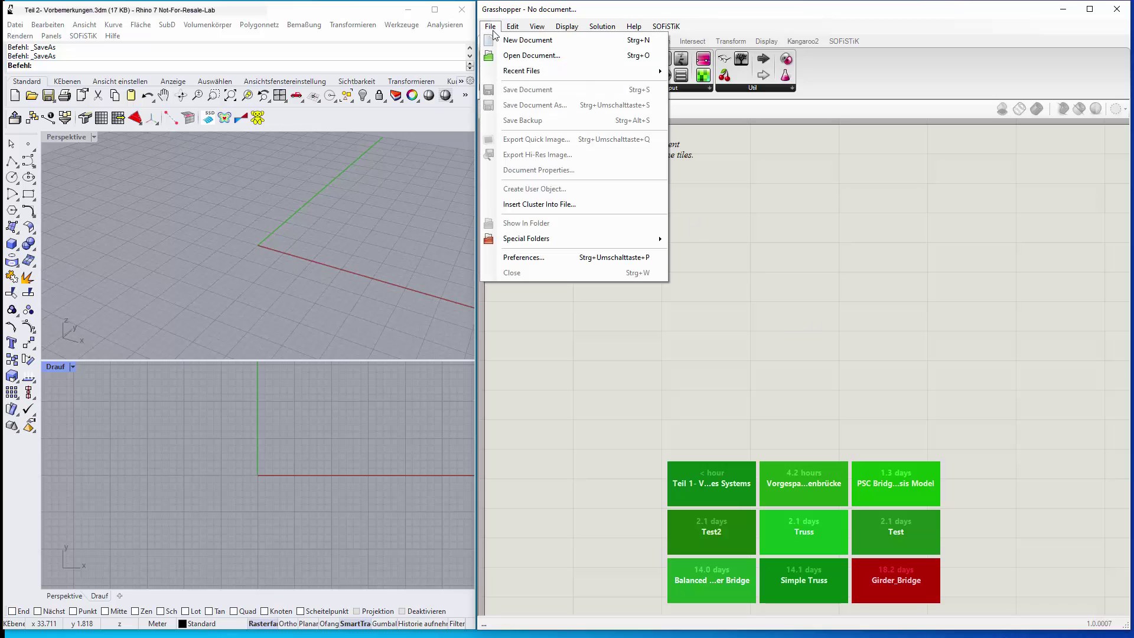
{"action": "left_click", "coordinate": [527, 40]}
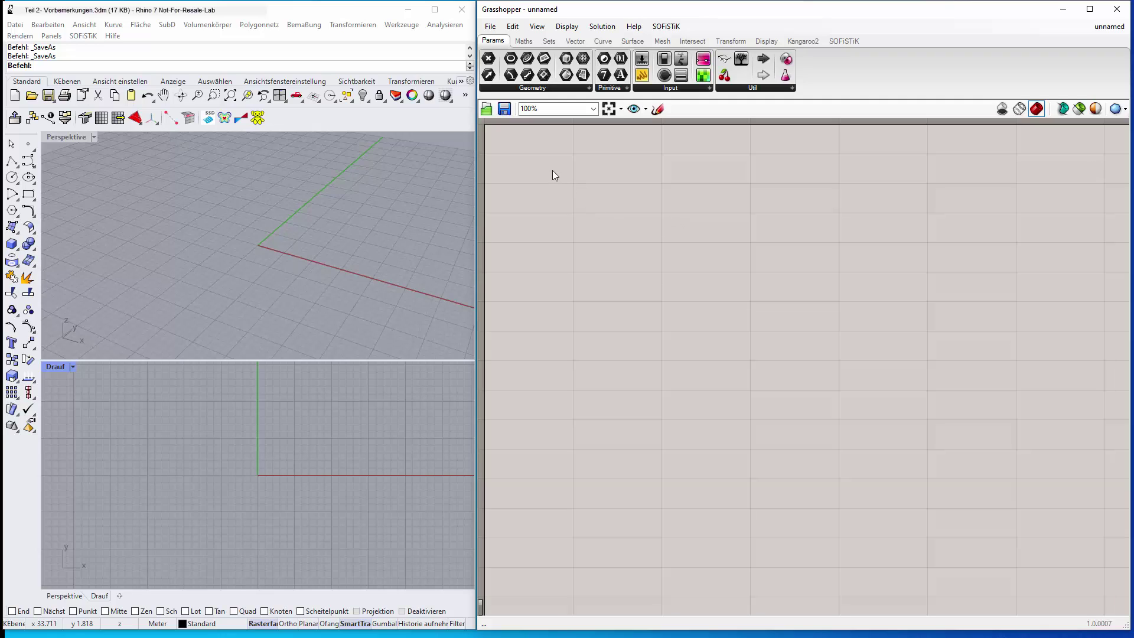
{"action": "right_click_drag", "start_coordinate": [552, 171], "coordinate": [646, 243]}
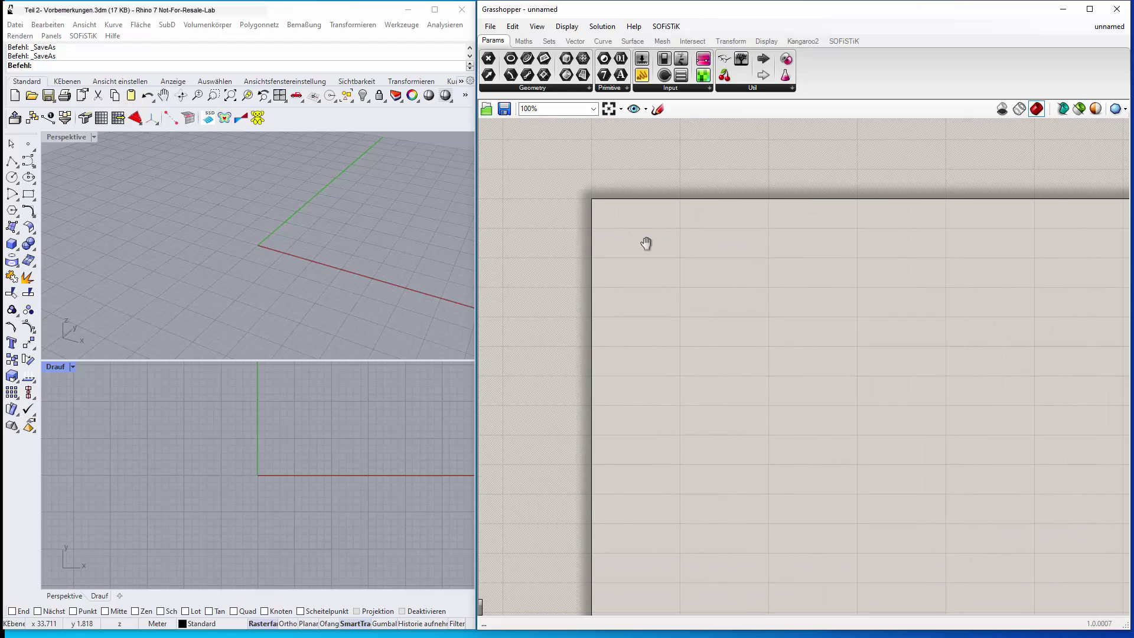
{"action": "scroll", "coordinate": [730, 302], "scroll_direction": "down", "scroll_amount": 2}
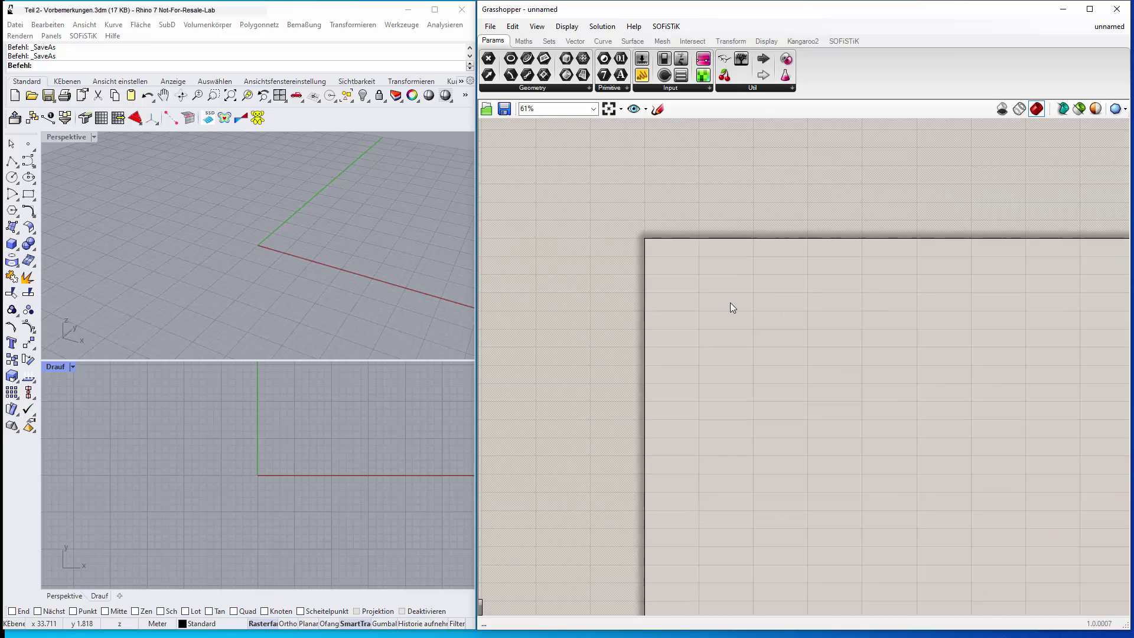
{"action": "scroll", "coordinate": [730, 303], "scroll_direction": "up", "scroll_amount": 1}
{"action": "scroll", "coordinate": [730, 303], "scroll_direction": "down", "scroll_amount": 1}
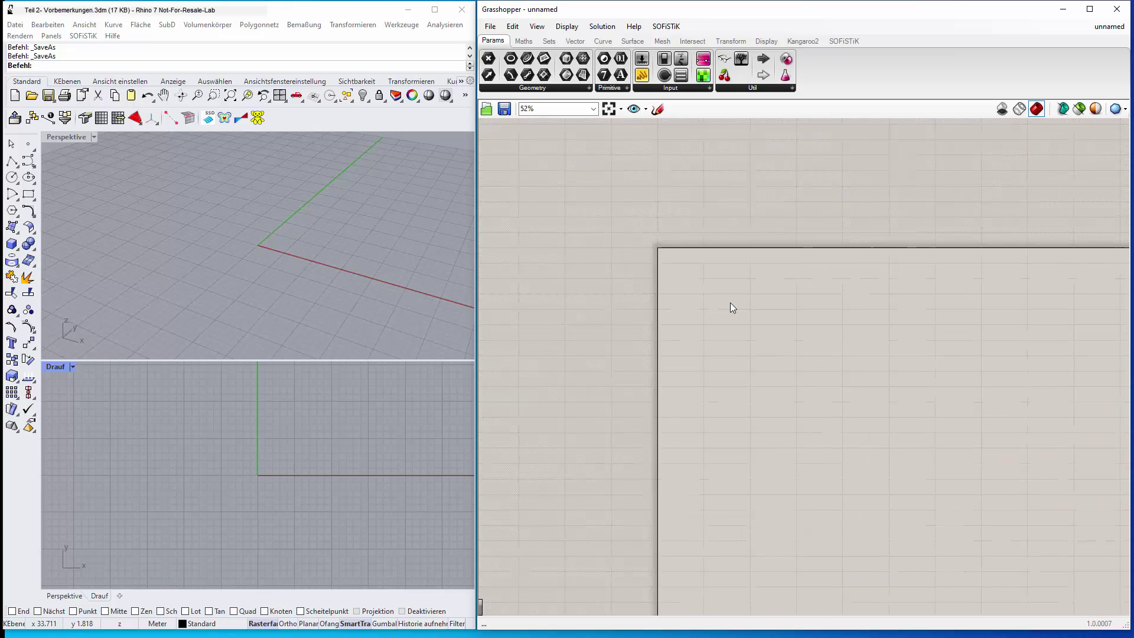
{"action": "scroll", "coordinate": [730, 302], "scroll_direction": "up", "scroll_amount": 3}
{"action": "scroll", "coordinate": [730, 302], "scroll_direction": "down", "scroll_amount": 2}
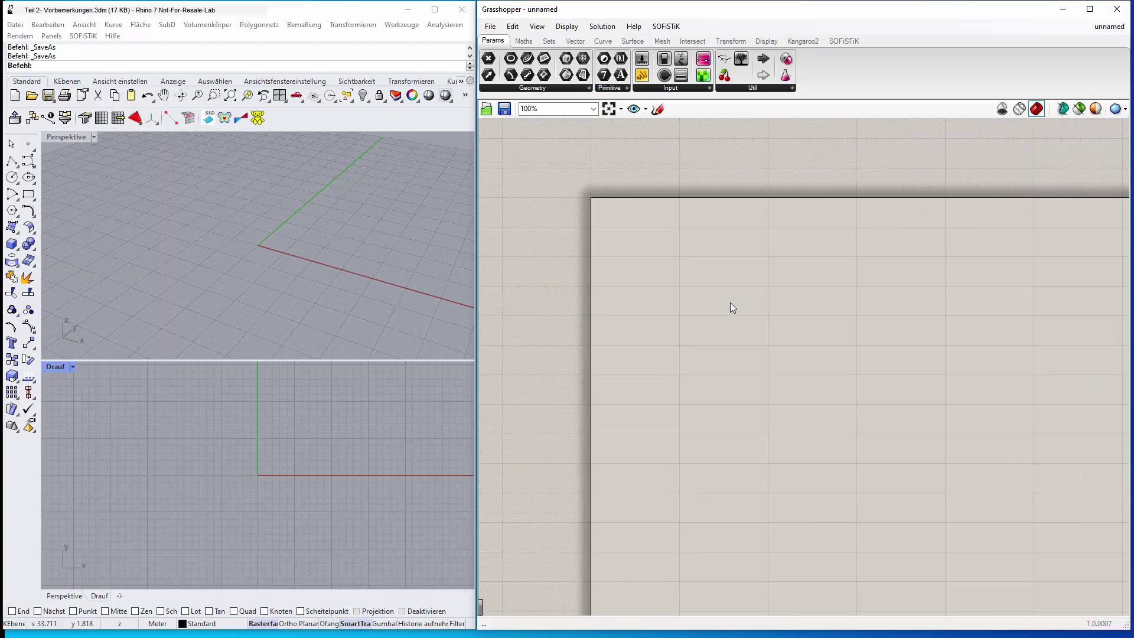
{"action": "scroll", "coordinate": [730, 302], "scroll_direction": "up", "scroll_amount": 2}
{"action": "scroll", "coordinate": [729, 302], "scroll_direction": "down", "scroll_amount": 3}
{"action": "scroll", "coordinate": [730, 302], "scroll_direction": "up", "scroll_amount": 1}
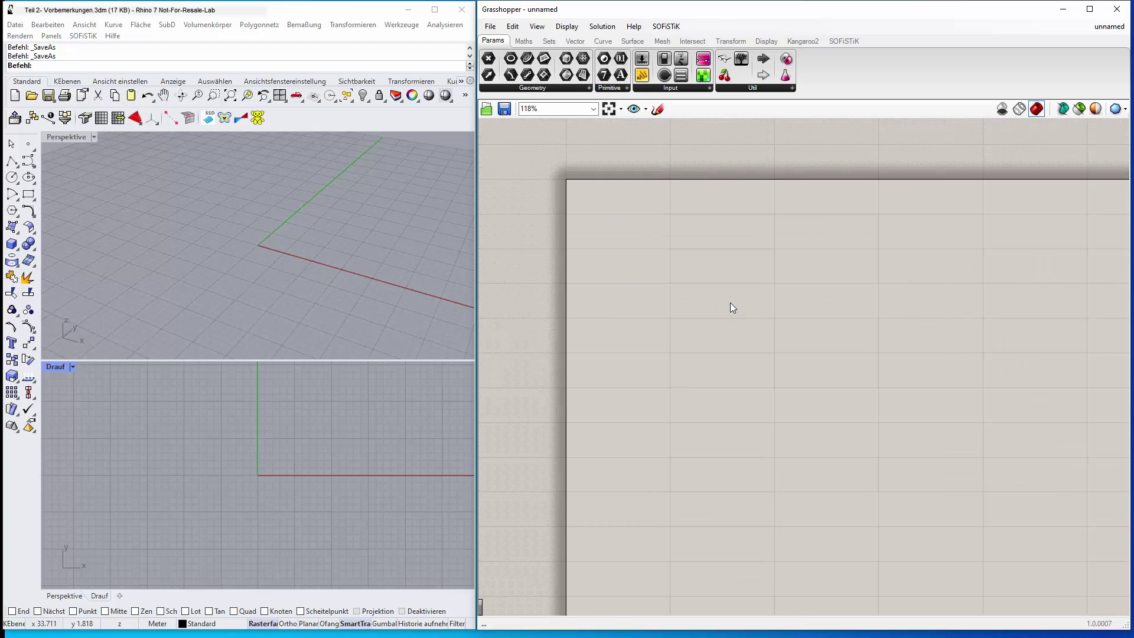
Look through the component categories from Maths to Mesh and the SOFiSTiK components
{"action": "left_click", "coordinate": [523, 40]}
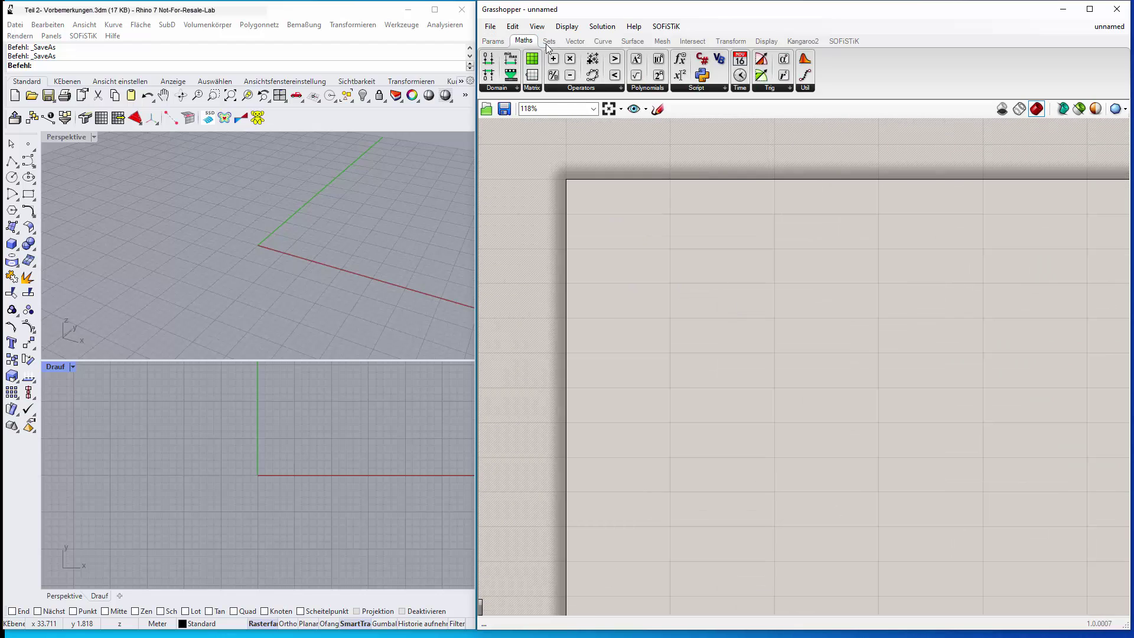
{"action": "left_click", "coordinate": [549, 40]}
{"action": "left_click", "coordinate": [575, 41]}
{"action": "left_click", "coordinate": [602, 40]}
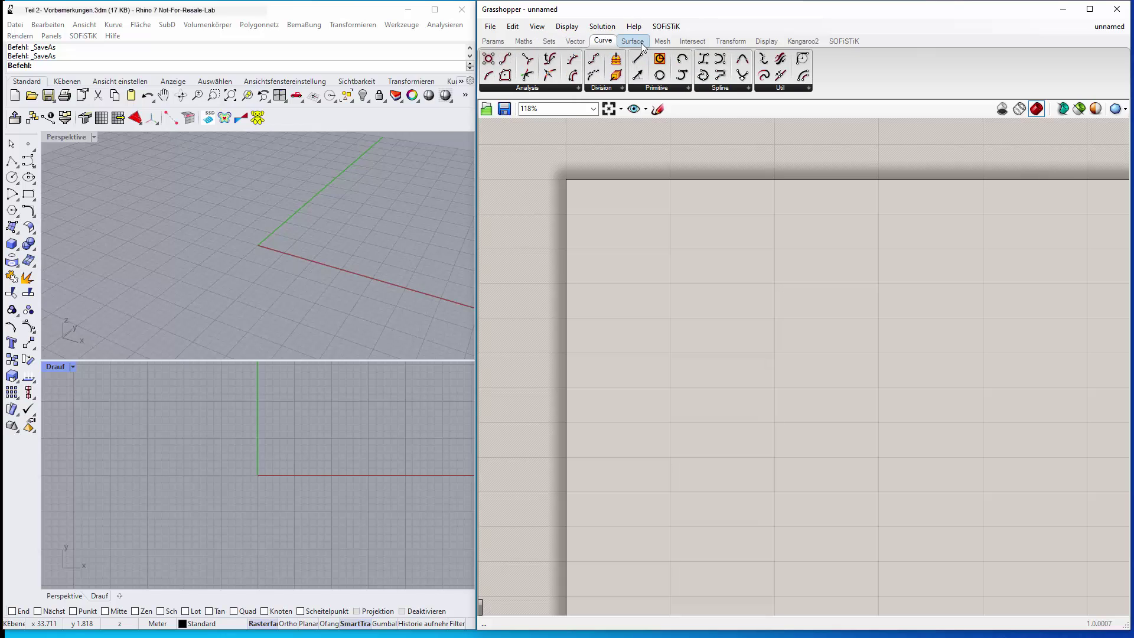
{"action": "left_click", "coordinate": [631, 41]}
{"action": "left_click", "coordinate": [660, 42]}
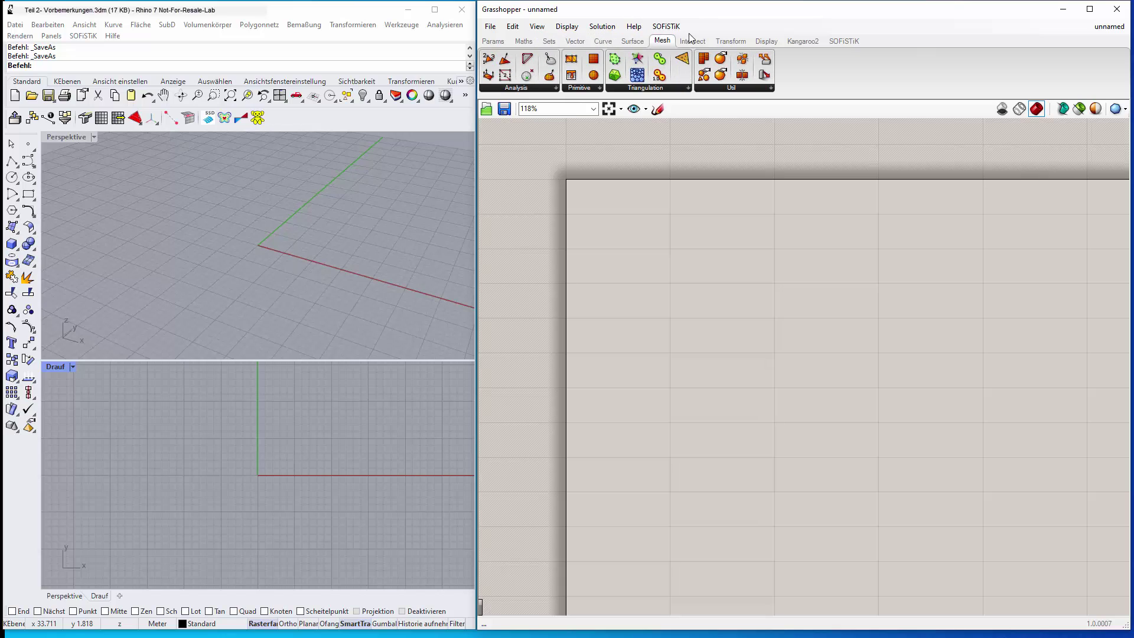
{"action": "left_click", "coordinate": [842, 41]}
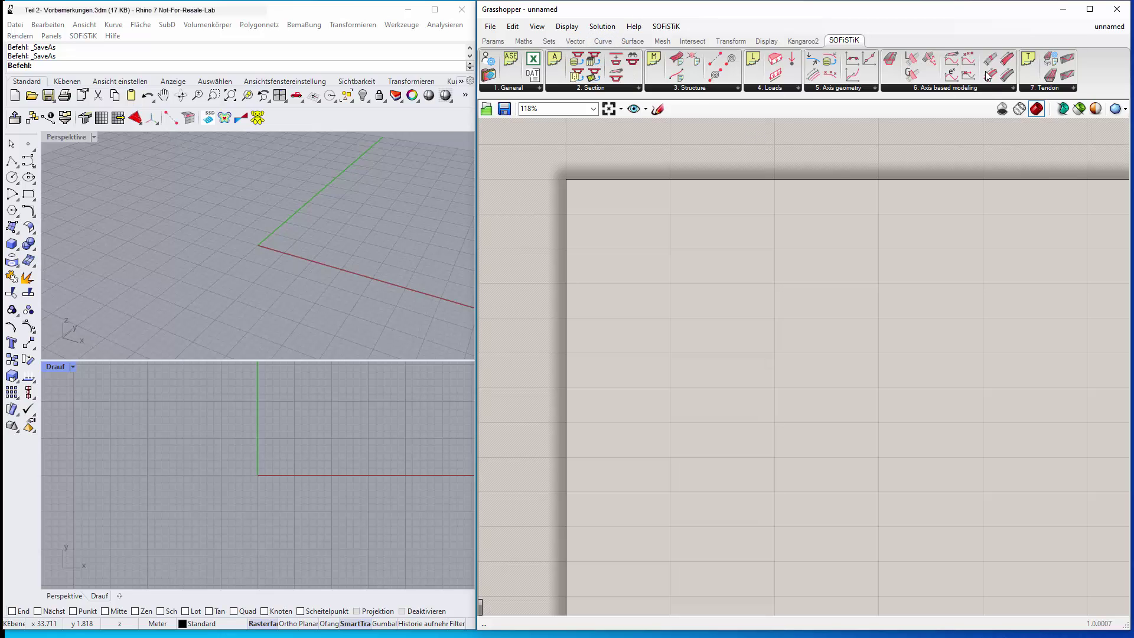
Place a Panel near the canvas's upper-left corner and enter "08" and "Text" on two lines as its content
{"action": "left_click", "coordinate": [493, 41]}
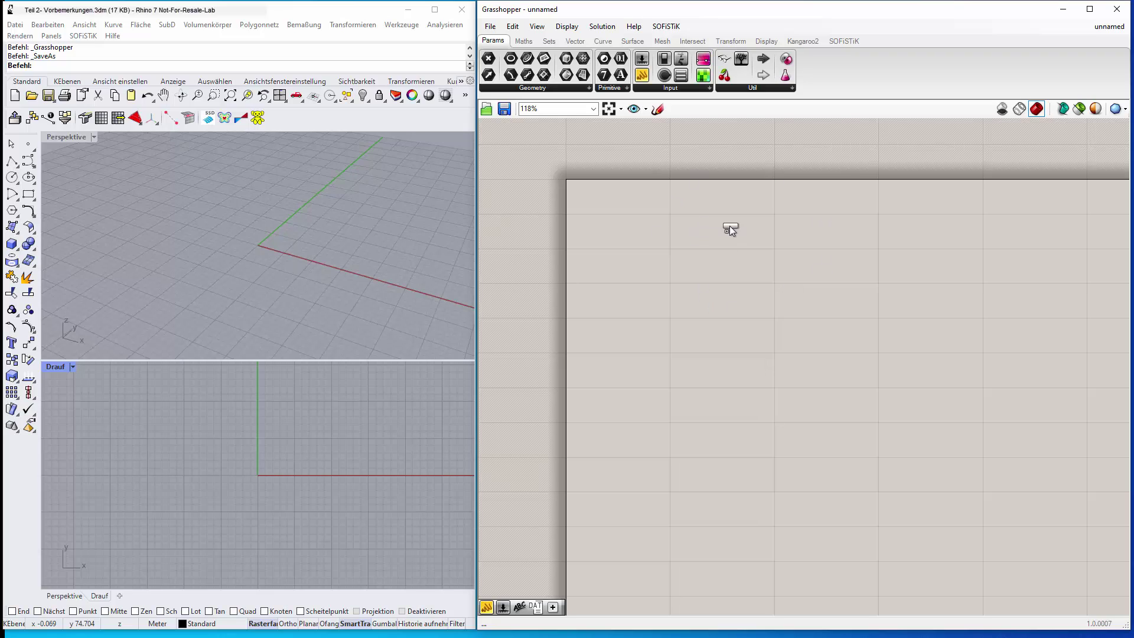
{"action": "left_click", "coordinate": [710, 267]}
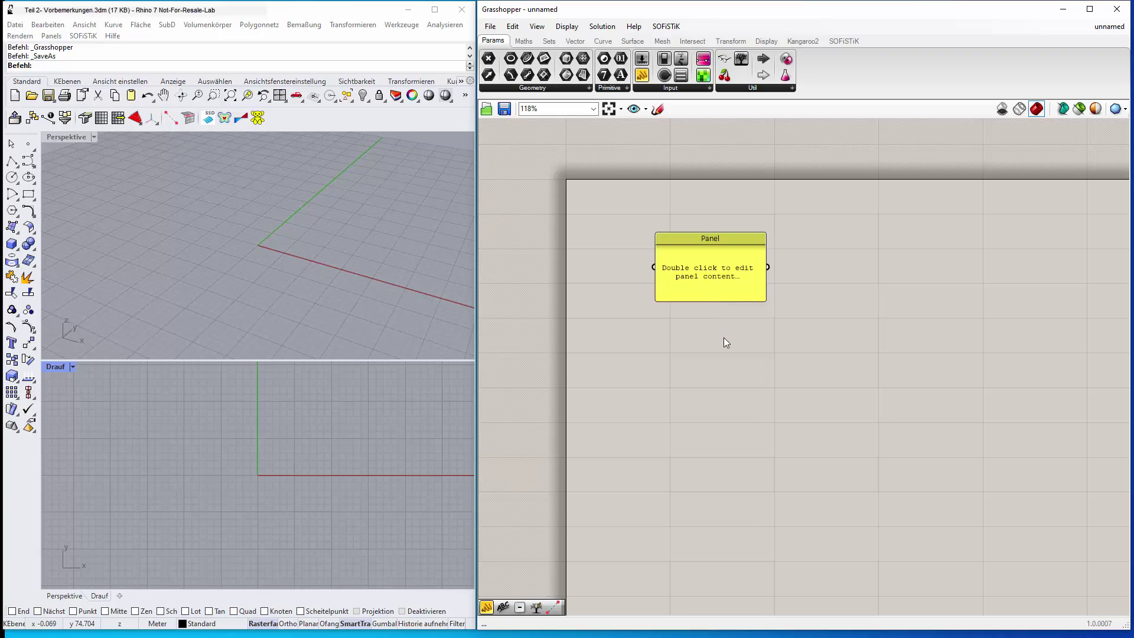
{"action": "double_click", "coordinate": [716, 271]}
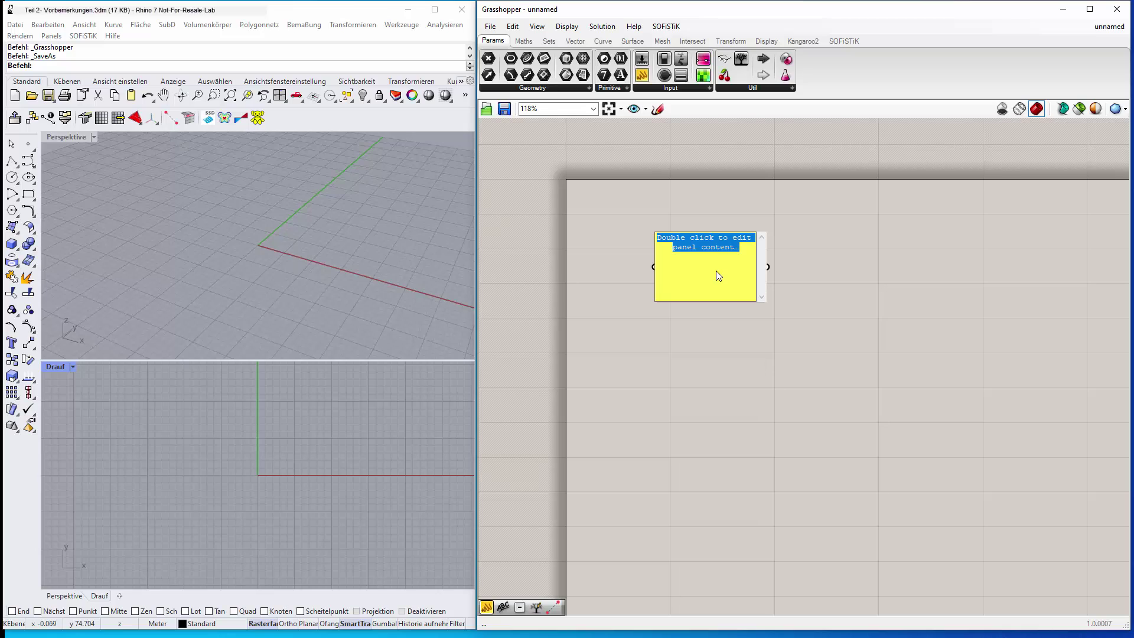
{"action": "type", "text": "08"}
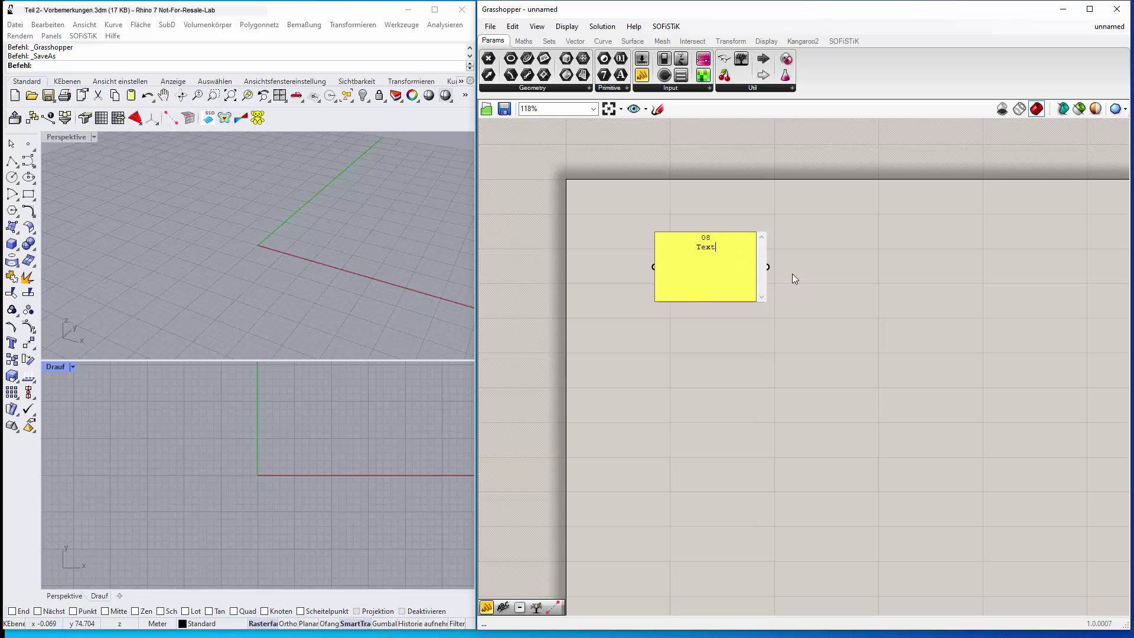
{"action": "left_click", "coordinate": [806, 261]}
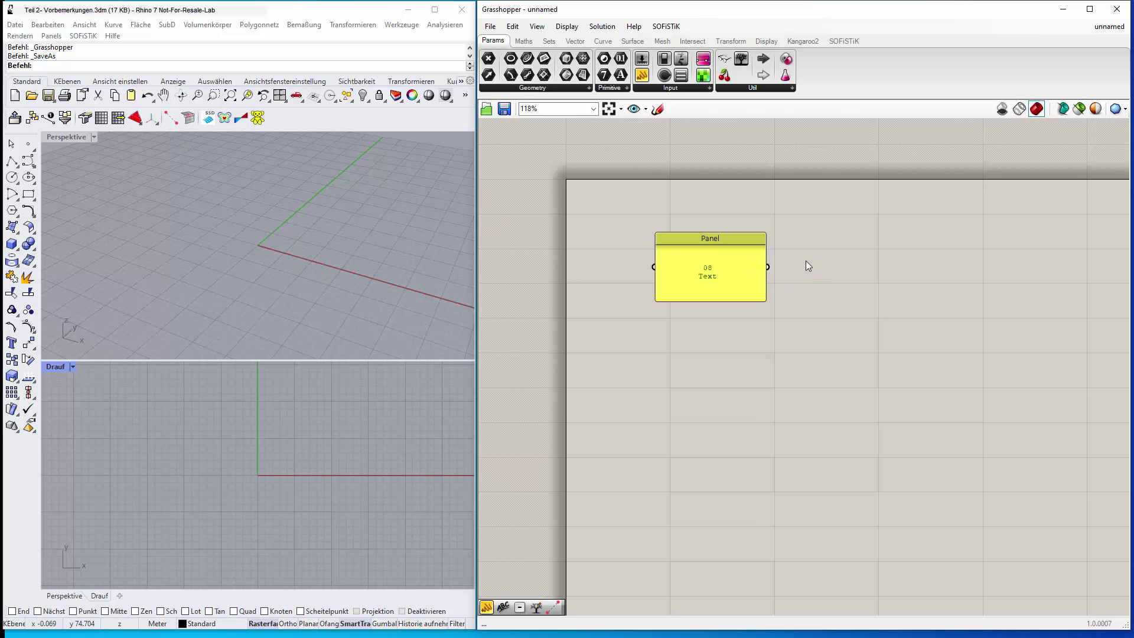
Rename the panel as "Längen" and leave it deselected
{"action": "right_click", "coordinate": [709, 256]}
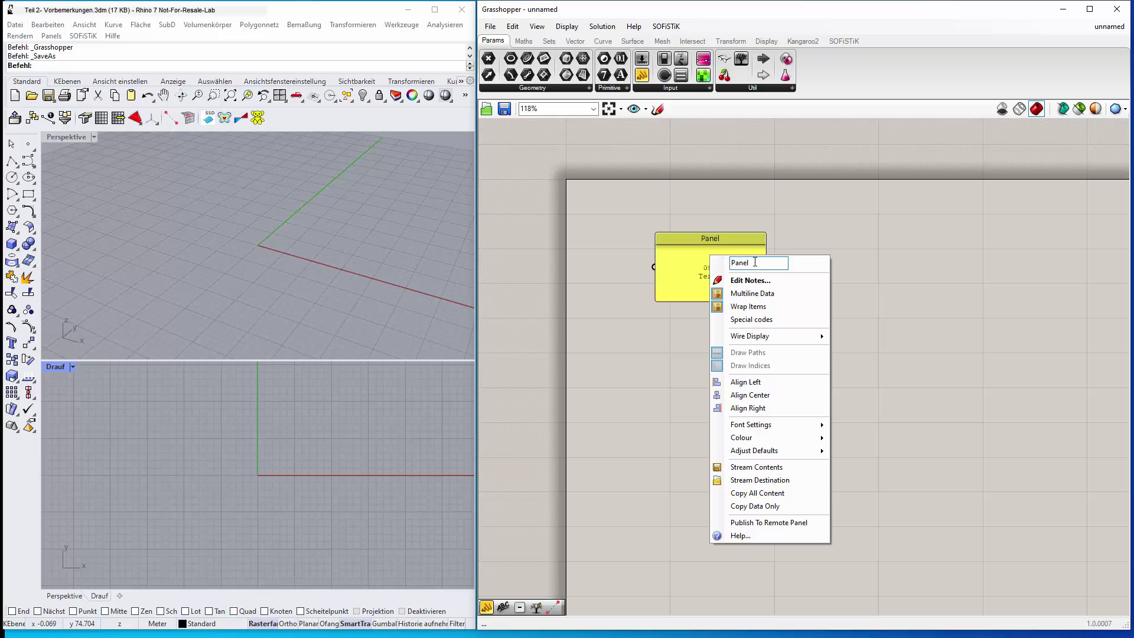
{"action": "left_click_drag", "start_coordinate": [754, 261], "coordinate": [693, 251]}
{"action": "type", "text": "Längen"}
{"action": "key", "text": "Return"}
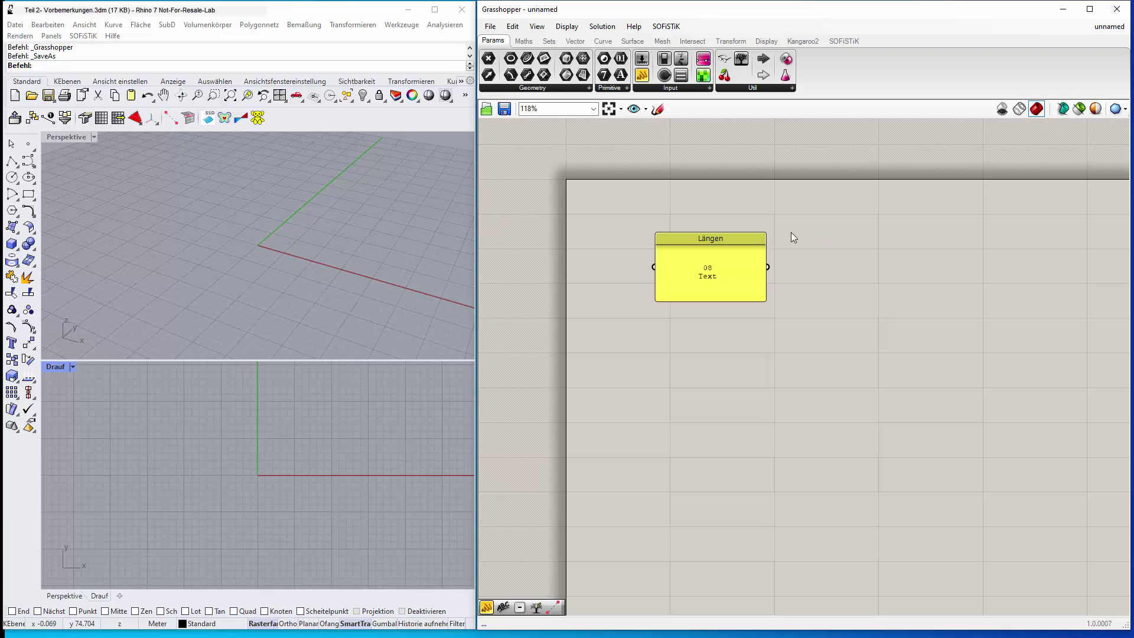
{"action": "left_click", "coordinate": [728, 265]}
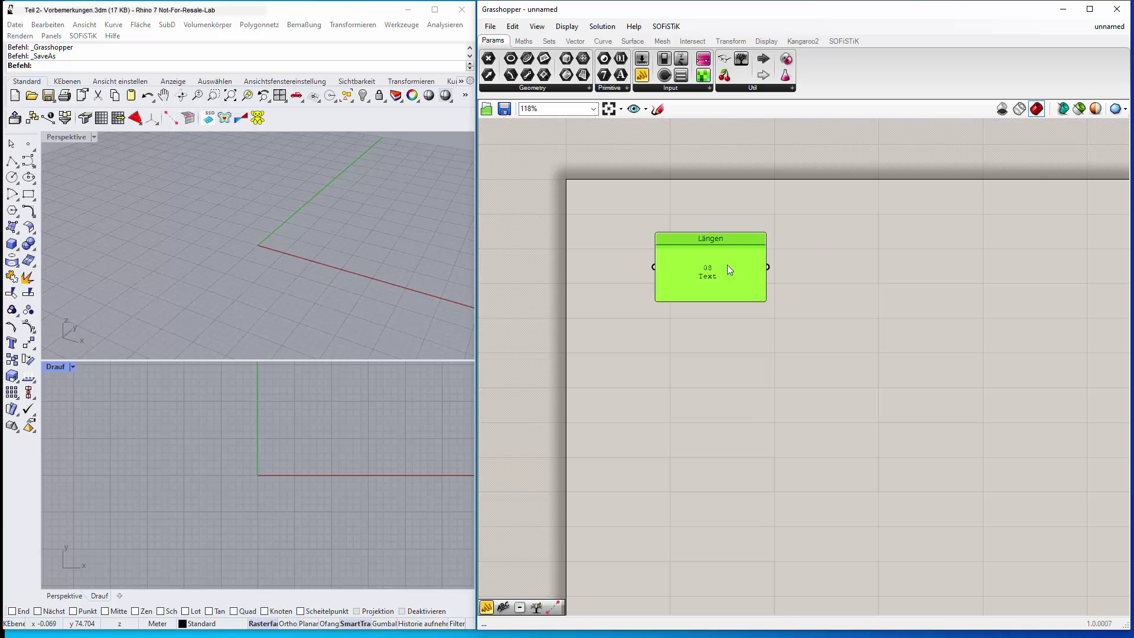
{"action": "left_click", "coordinate": [691, 41]}
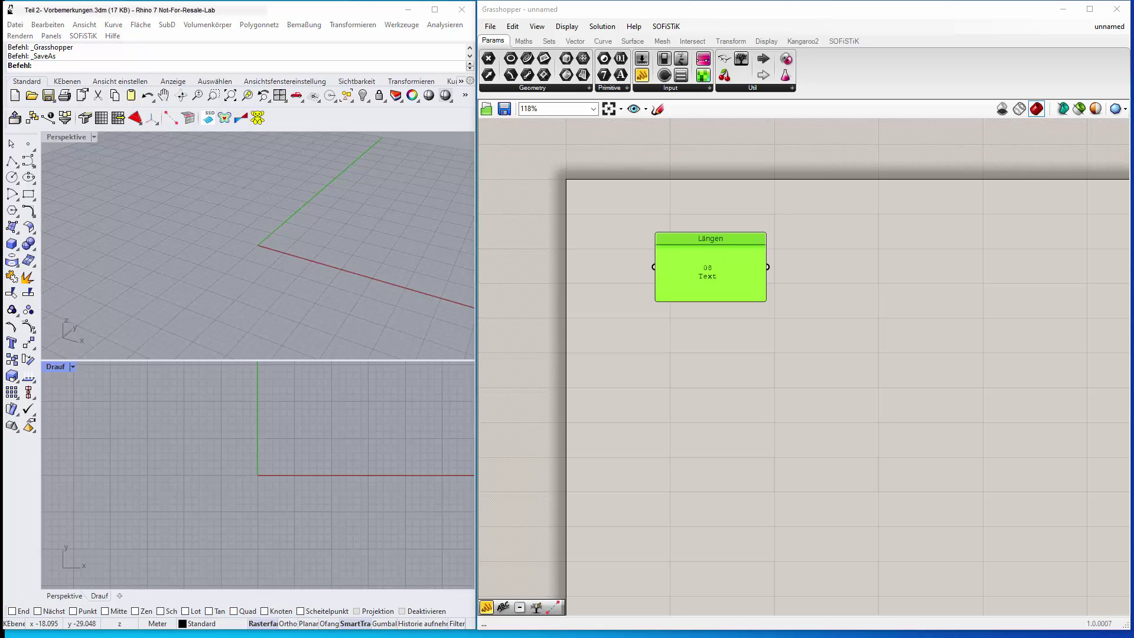
{"action": "left_click", "coordinate": [425, 339]}
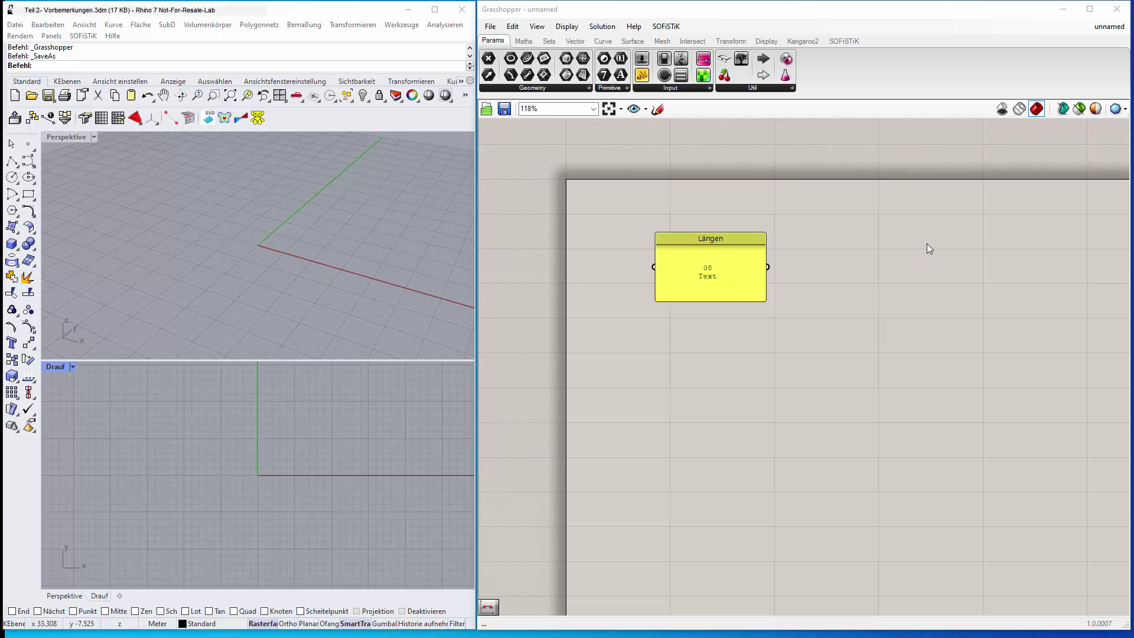
Place a SOFiSTiK PlanViewSegment component from the Axis geometry group beside the Längen panel
{"action": "left_click", "coordinate": [851, 43]}
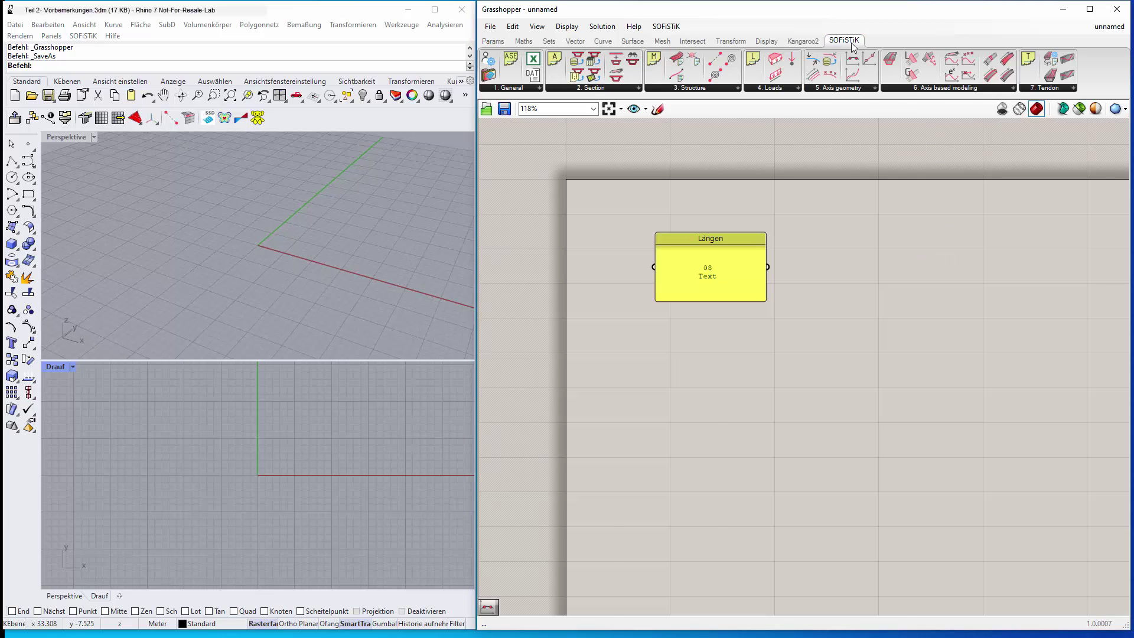
{"action": "left_click", "coordinate": [875, 88]}
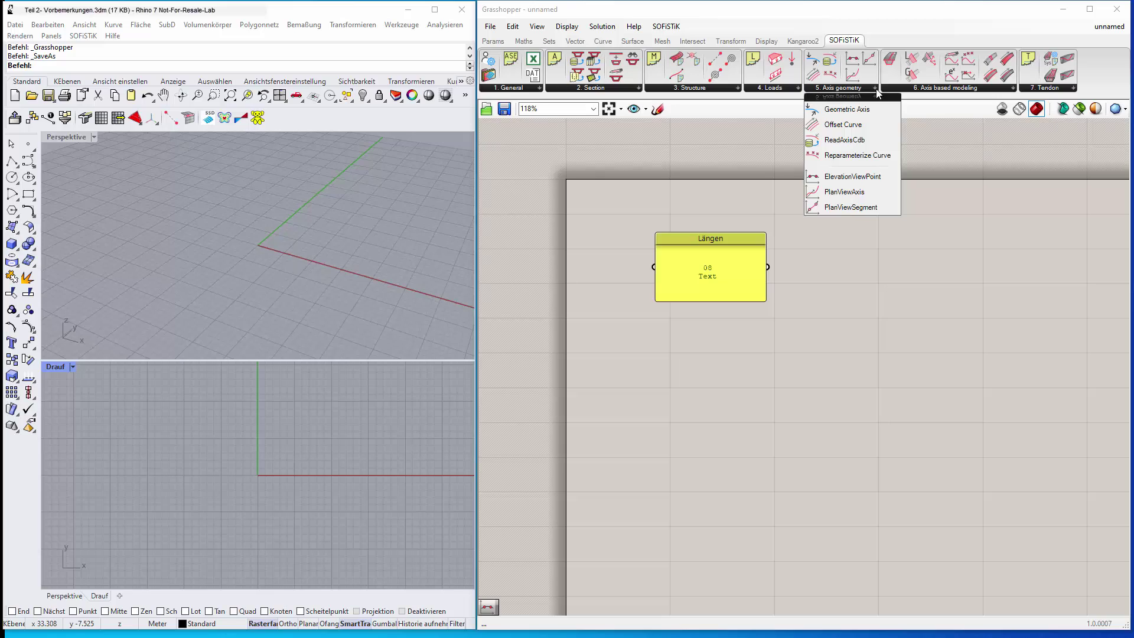
{"action": "left_click", "coordinate": [863, 209]}
{"action": "left_click", "coordinate": [883, 266]}
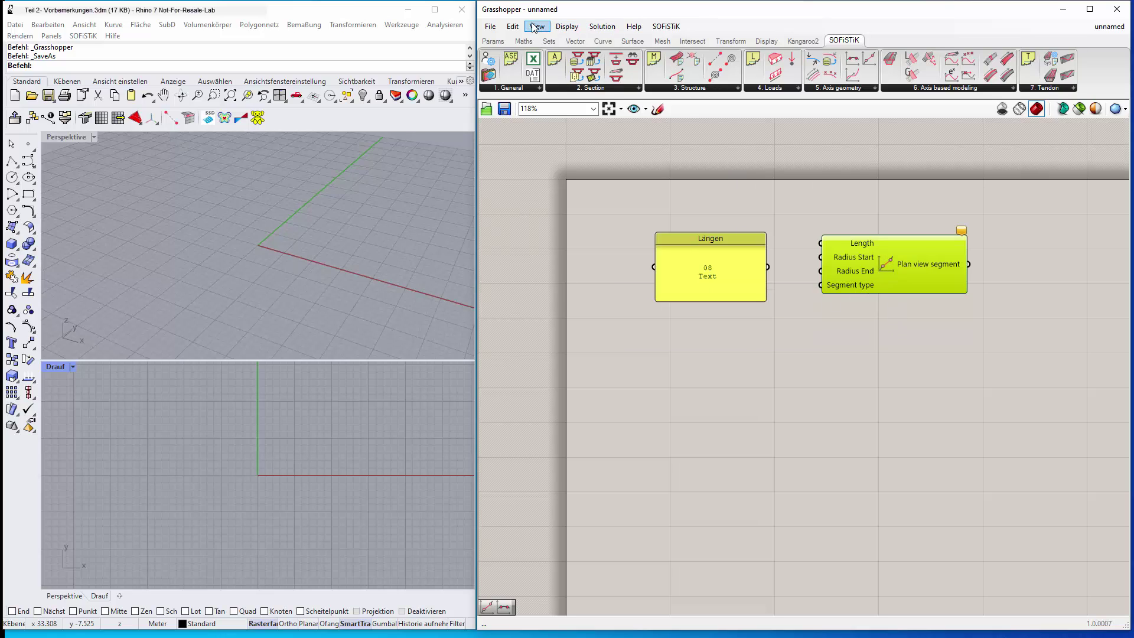
Turn off Draw Icons so that components are drawn with their names
{"action": "left_click", "coordinate": [566, 27]}
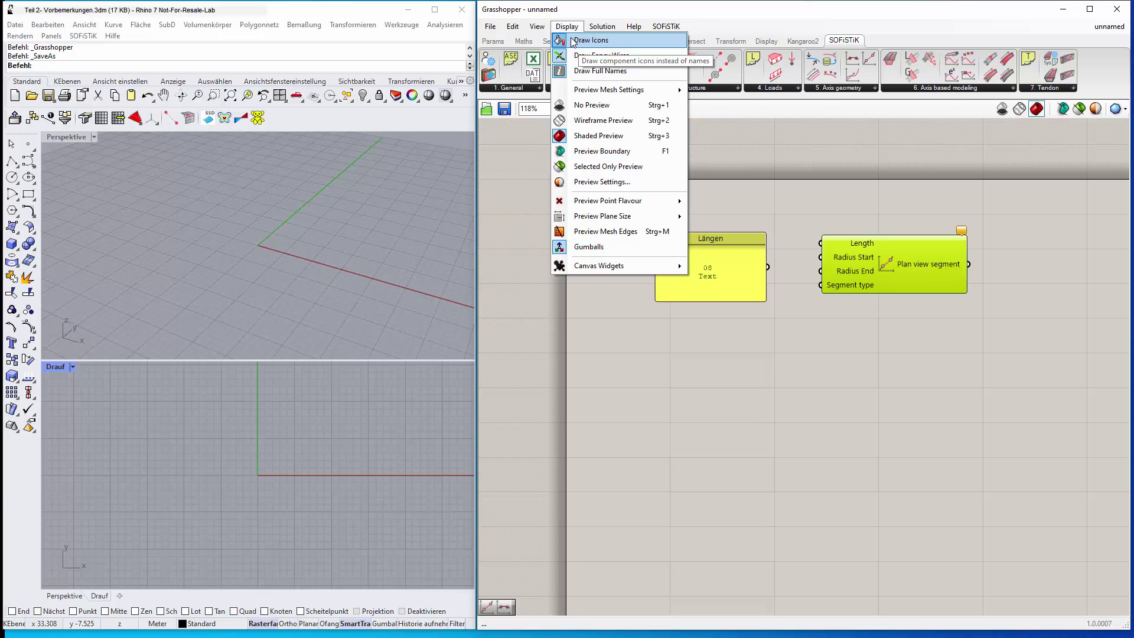
{"action": "left_click", "coordinate": [572, 41]}
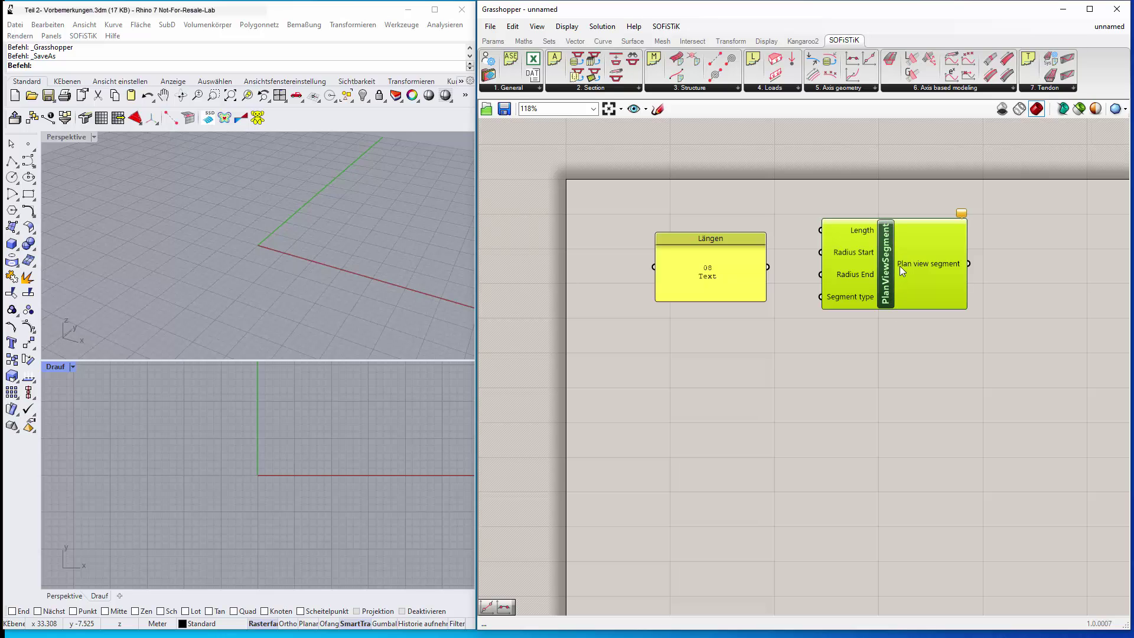
{"action": "mouse_move", "coordinate": [892, 299]}
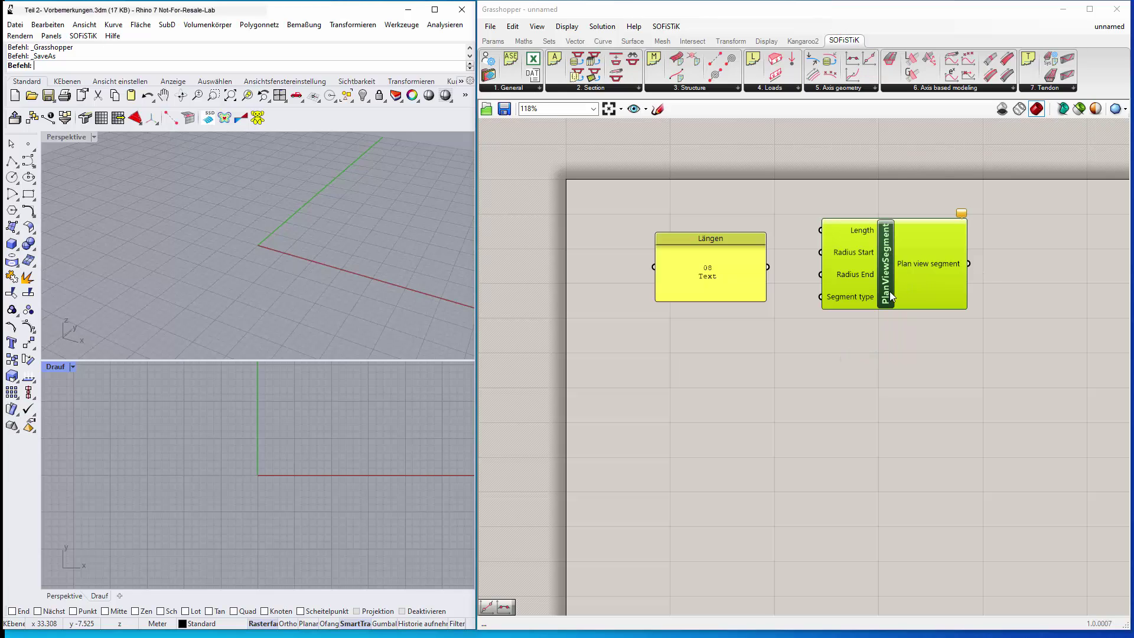
Add a second PlanViewSegment below the first by searching the canvas for "planview", and delete this duplicate again
{"action": "double_click", "coordinate": [862, 367]}
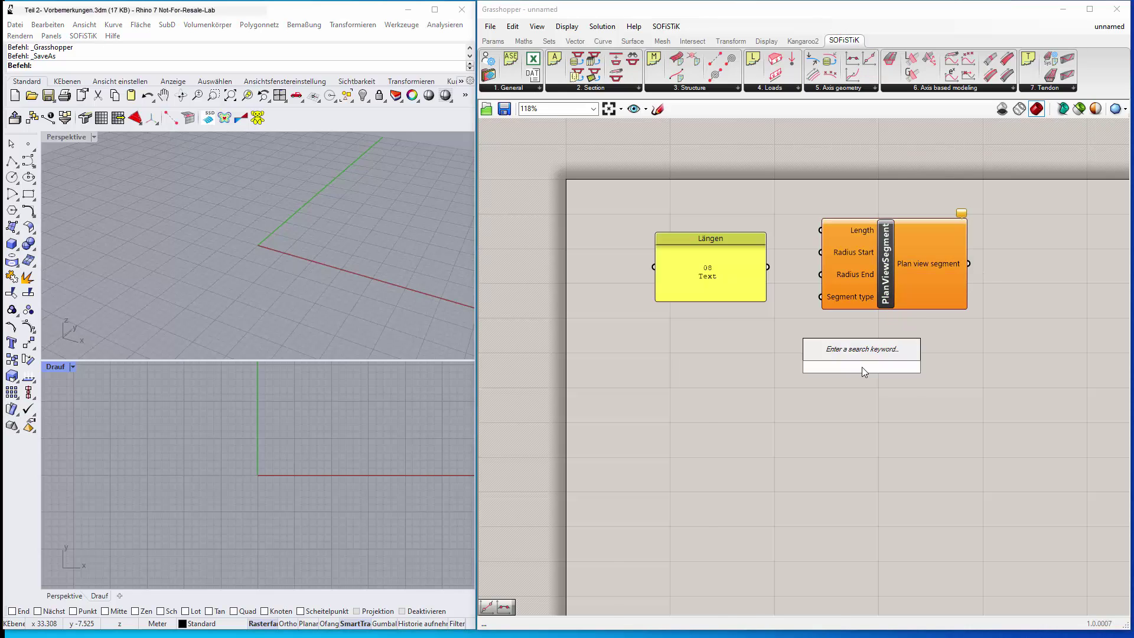
{"action": "type", "text": "Pl"}
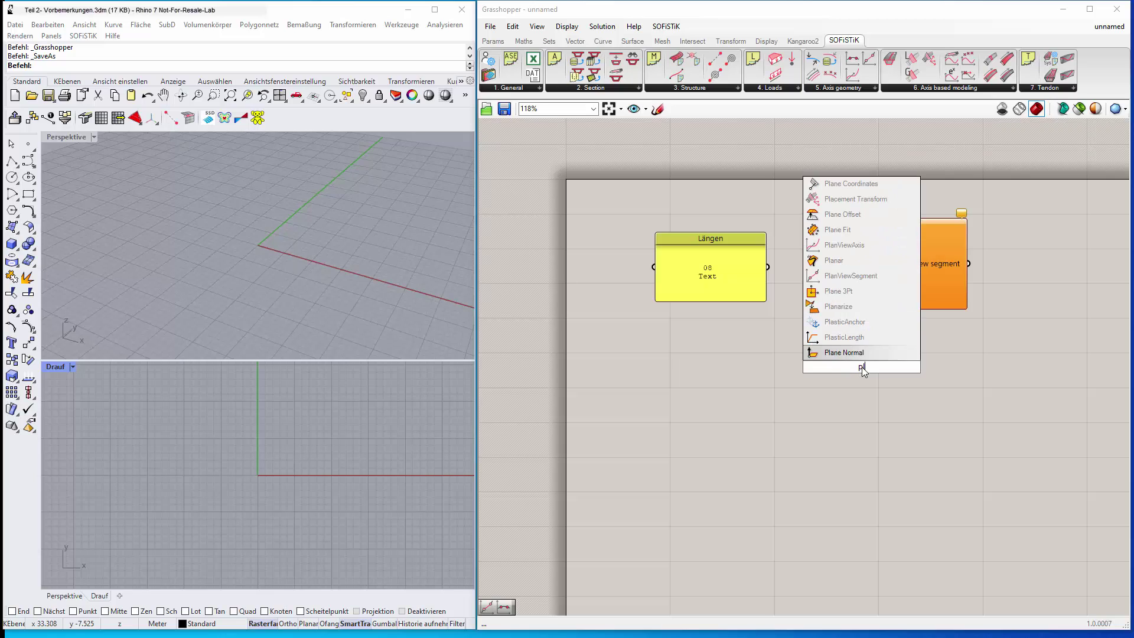
{"action": "type", "text": "anv"}
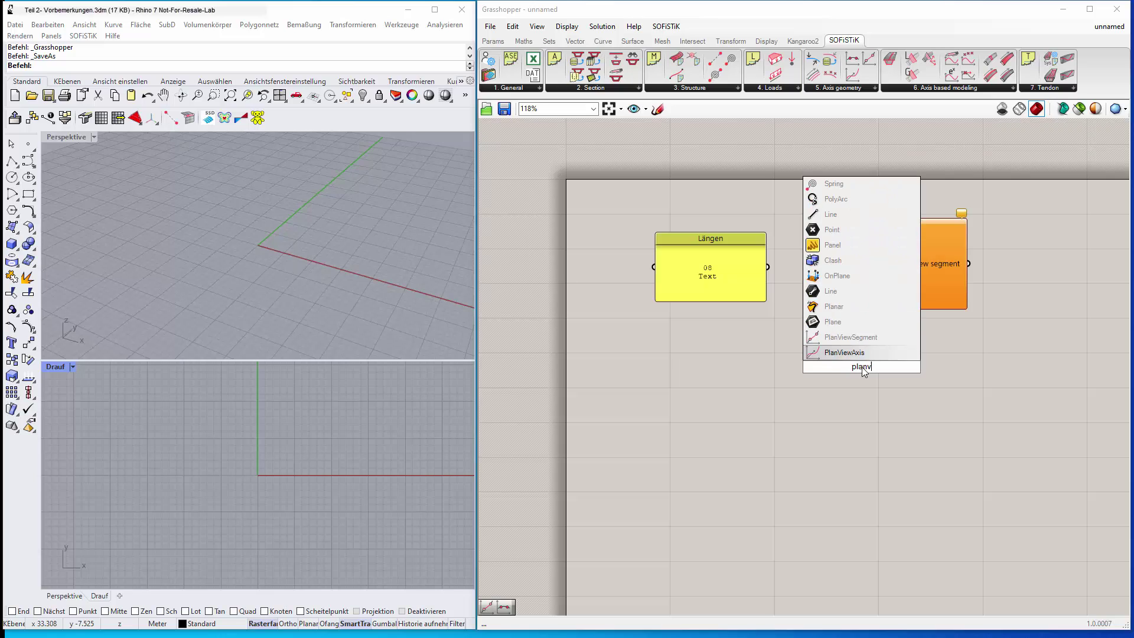
{"action": "type", "text": "iew"}
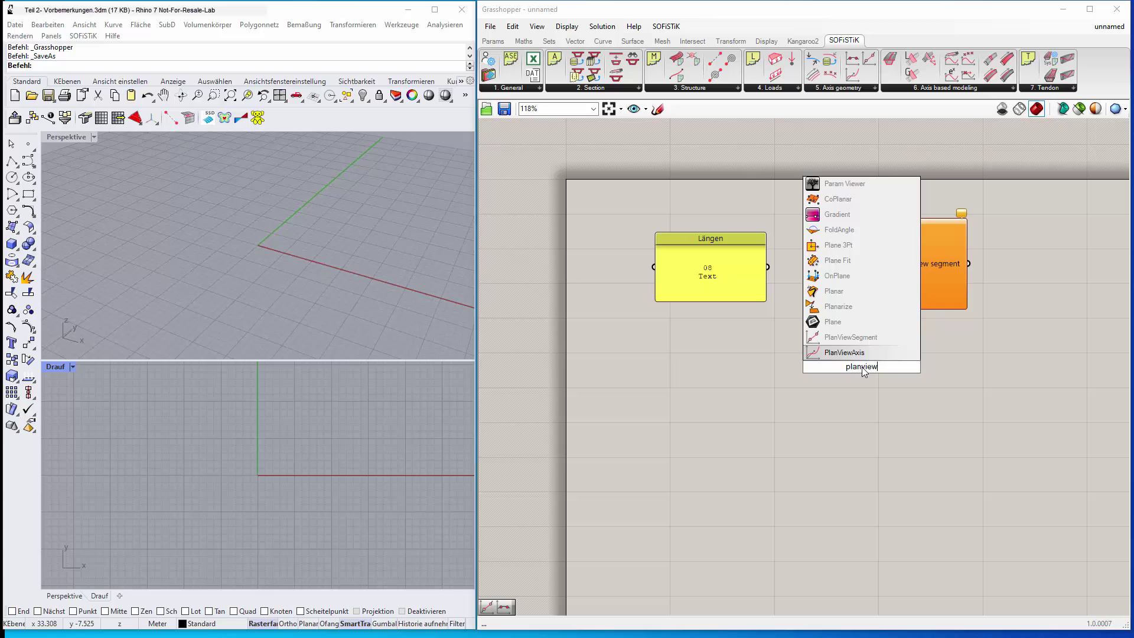
{"action": "left_click", "coordinate": [861, 338]}
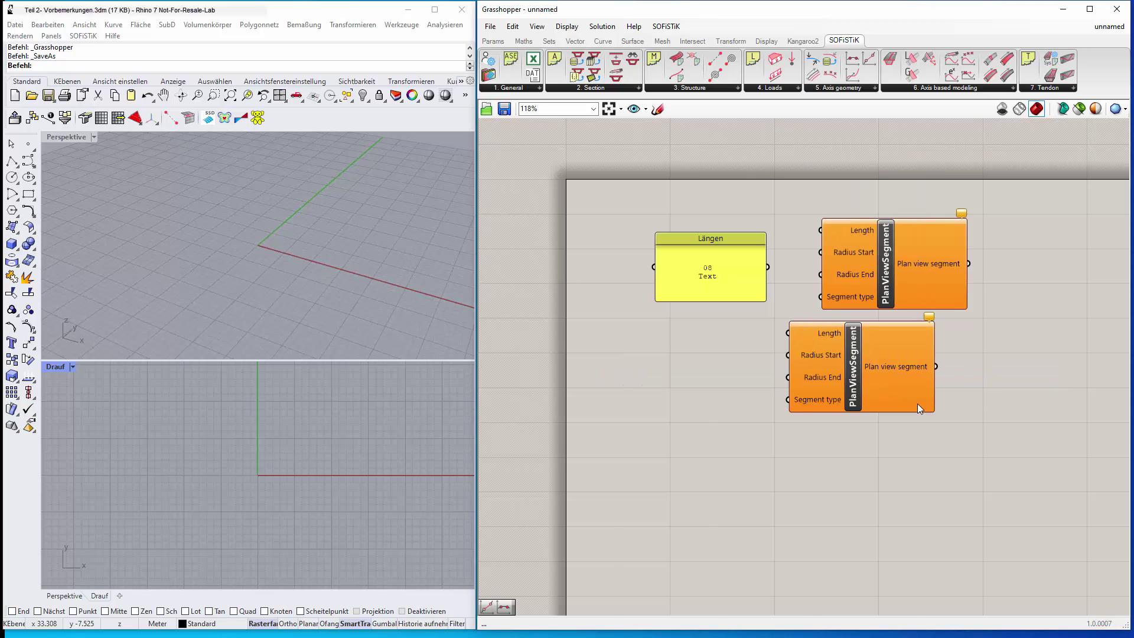
{"action": "left_click", "coordinate": [886, 365]}
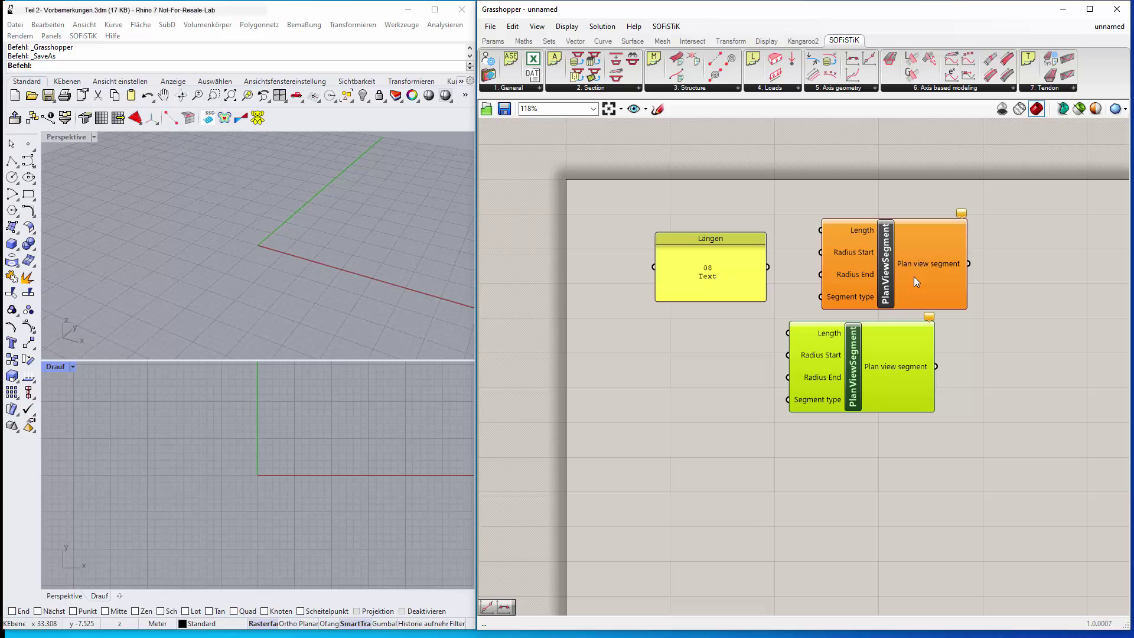
{"action": "key", "text": "Delete"}
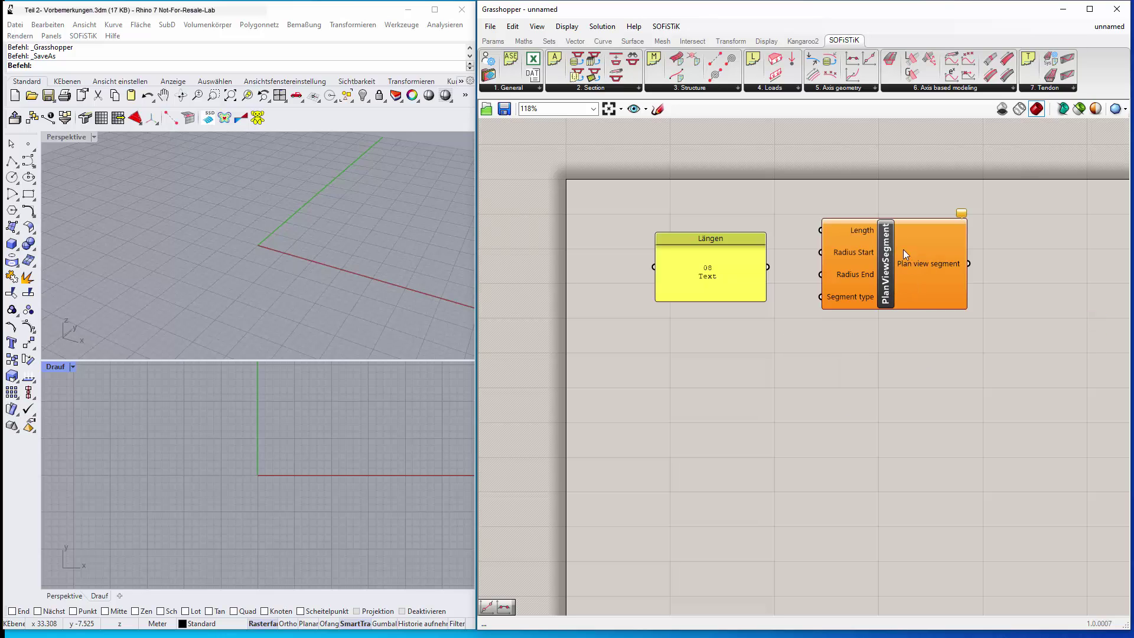
Turn Draw Icons back on so that components are drawn with icons
{"action": "left_click", "coordinate": [566, 26]}
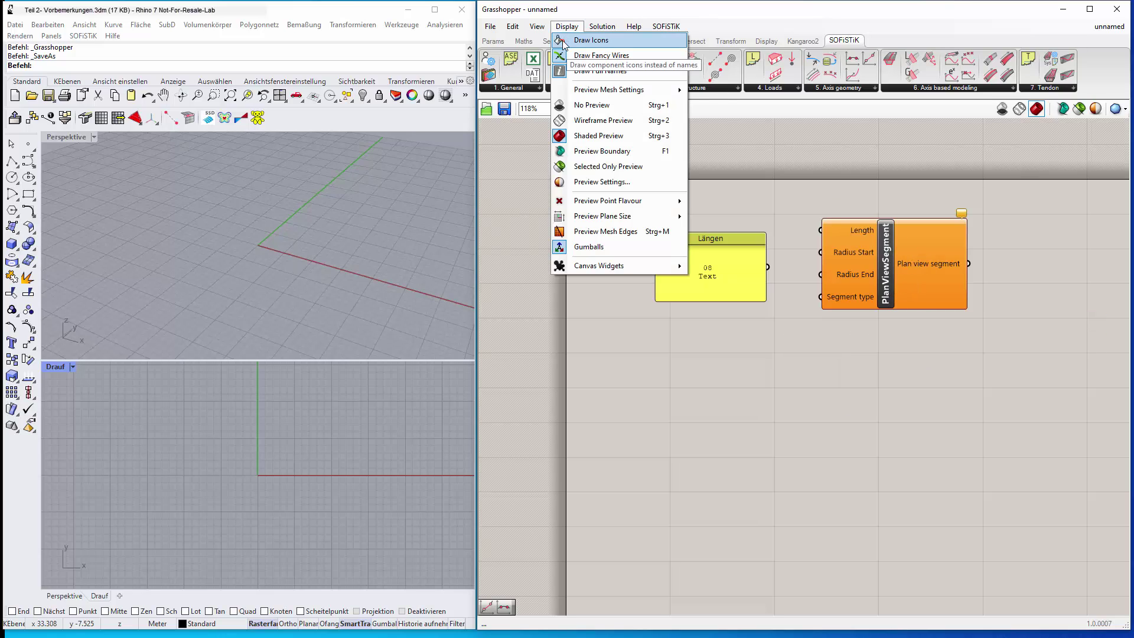
{"action": "left_click", "coordinate": [573, 41]}
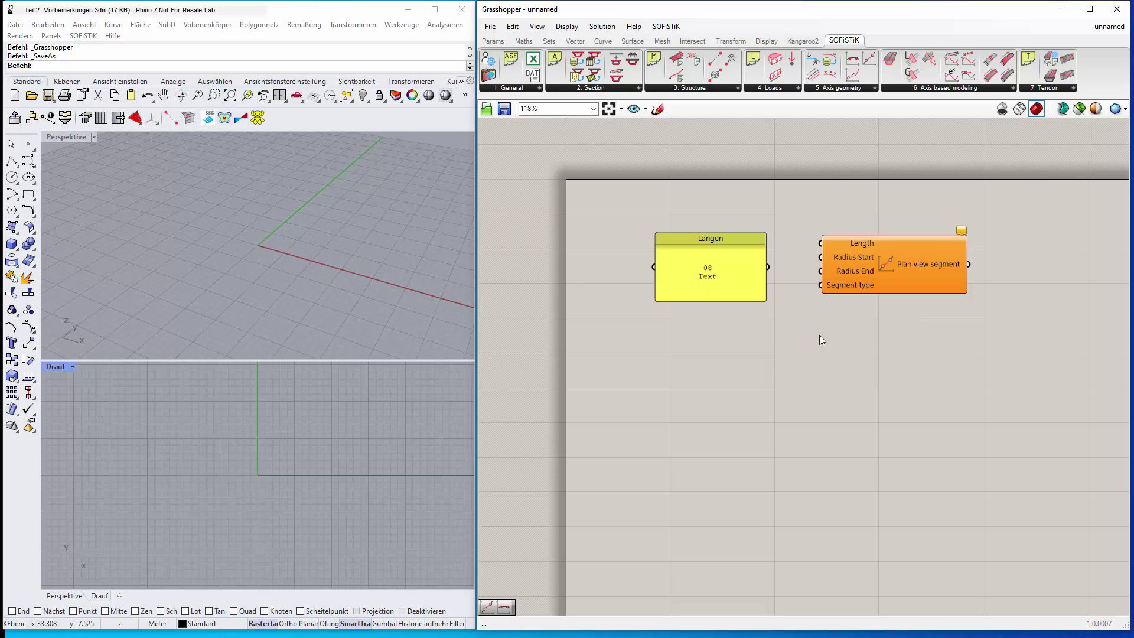
Open the Grasshopper Components Folder to look at the installed Bifocals.gha plug-in, and close the folder window again
{"action": "left_click", "coordinate": [495, 30]}
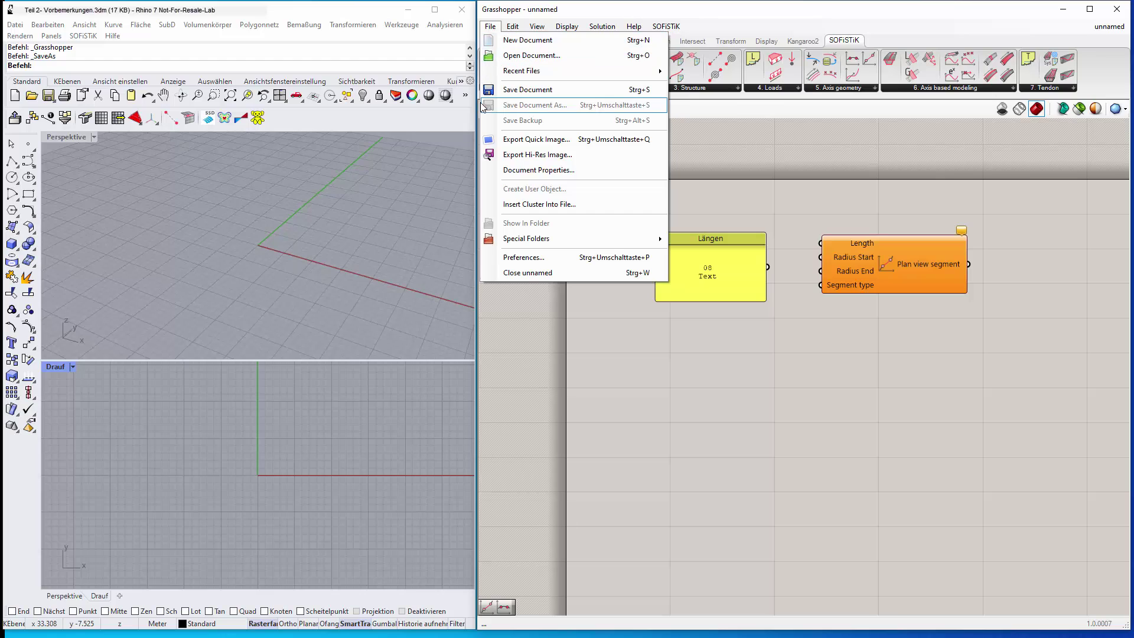
{"action": "mouse_move", "coordinate": [562, 239]}
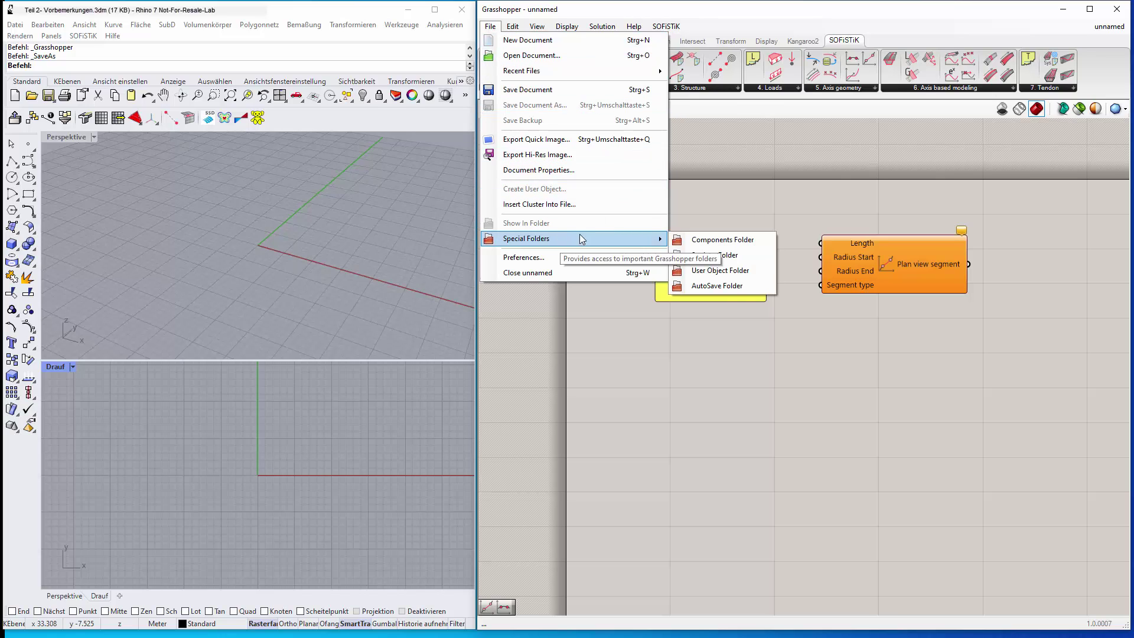
{"action": "left_click", "coordinate": [711, 240]}
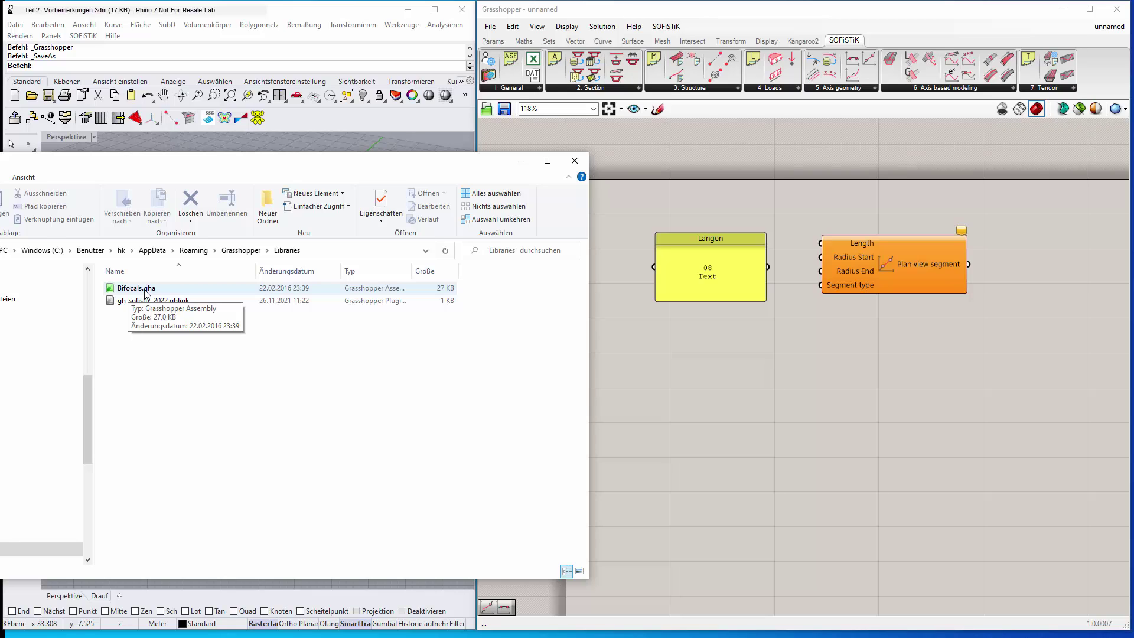
{"action": "left_click_drag", "start_coordinate": [146, 294], "coordinate": [639, 381]}
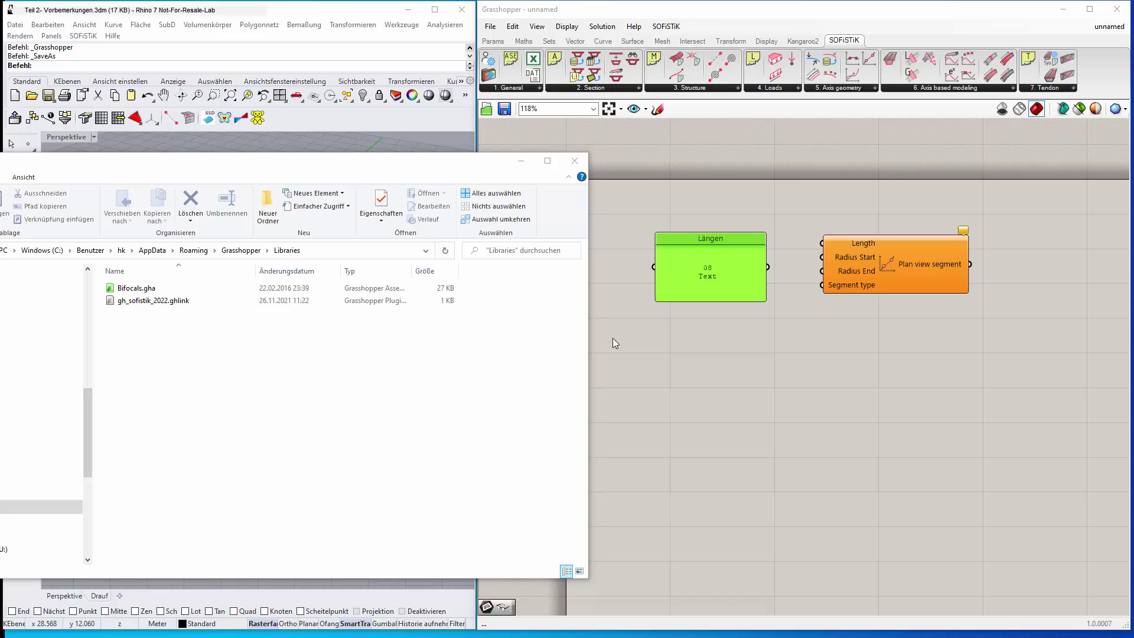
{"action": "left_click", "coordinate": [574, 162]}
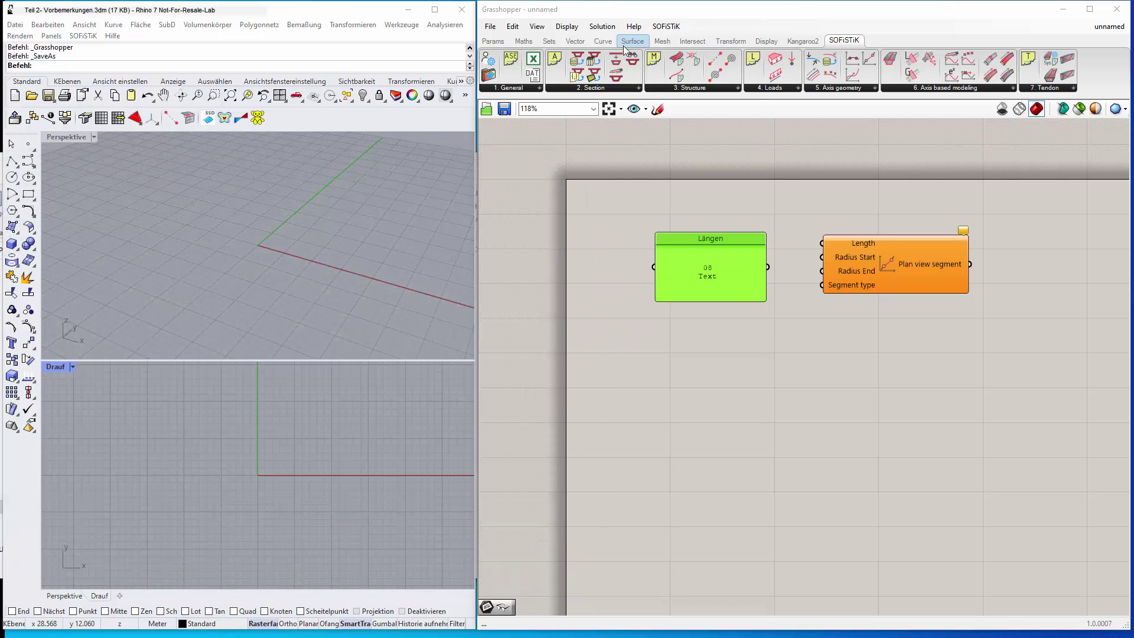
Place a Bifocals component from the Params utilities near the canvas top edge and shift the PlanViewSegment component down below it
{"action": "left_click", "coordinate": [493, 40]}
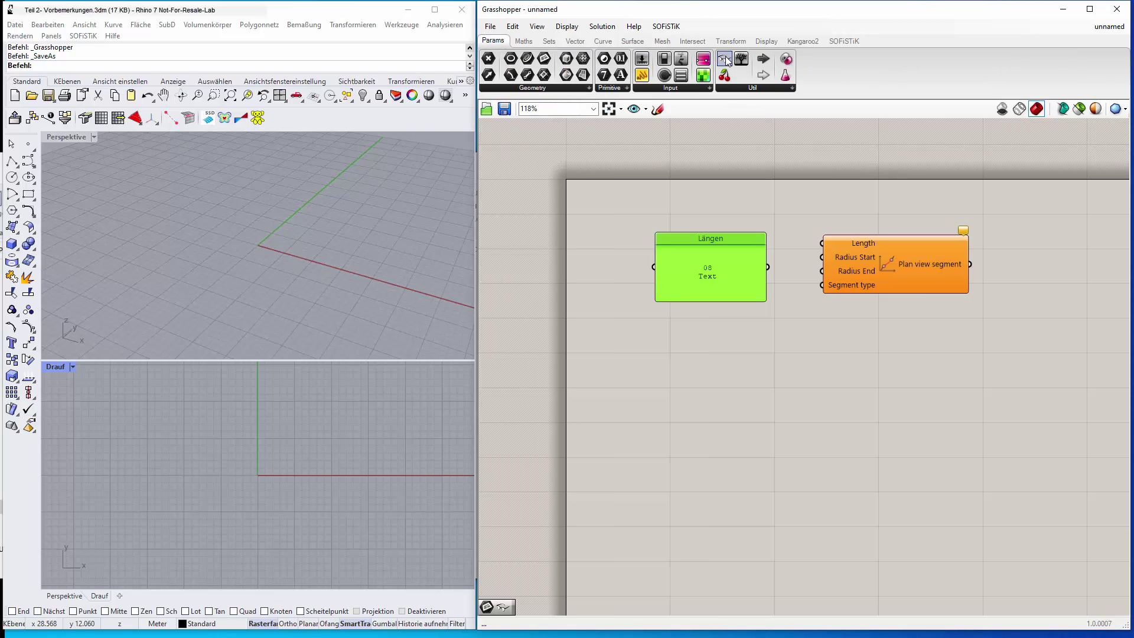
{"action": "left_click_drag", "start_coordinate": [725, 60], "coordinate": [846, 197]}
{"action": "left_click_drag", "start_coordinate": [909, 240], "coordinate": [923, 289]}
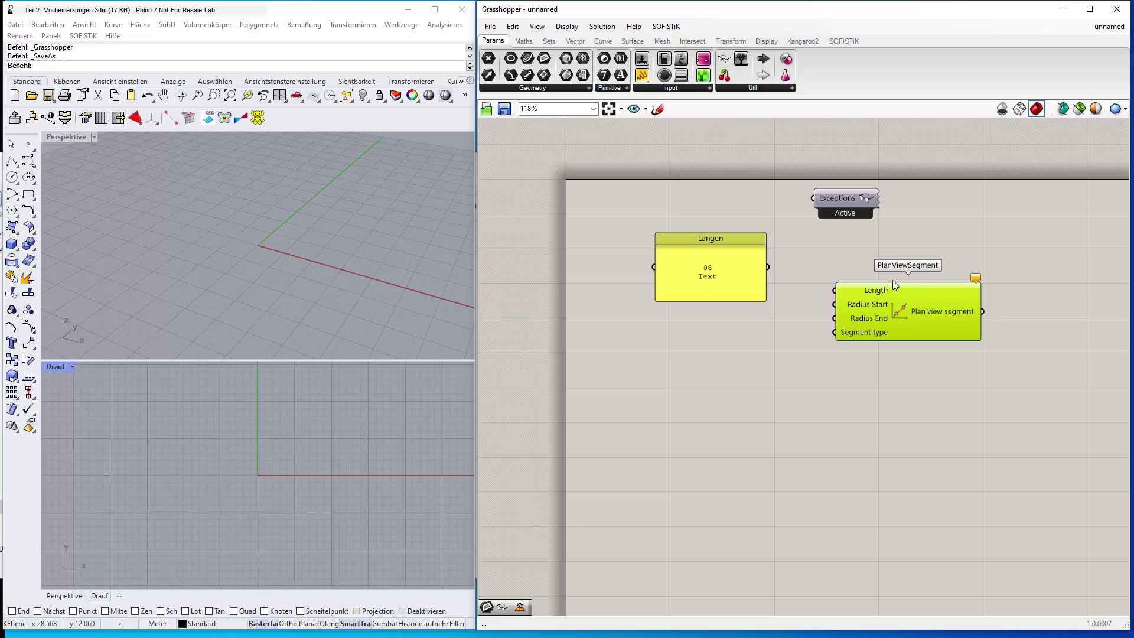
Add a Plane parameter below the PlanViewSegment component, and replace the Bifocals component with a newly placed one
{"action": "left_click_drag", "start_coordinate": [544, 59], "coordinate": [793, 428]}
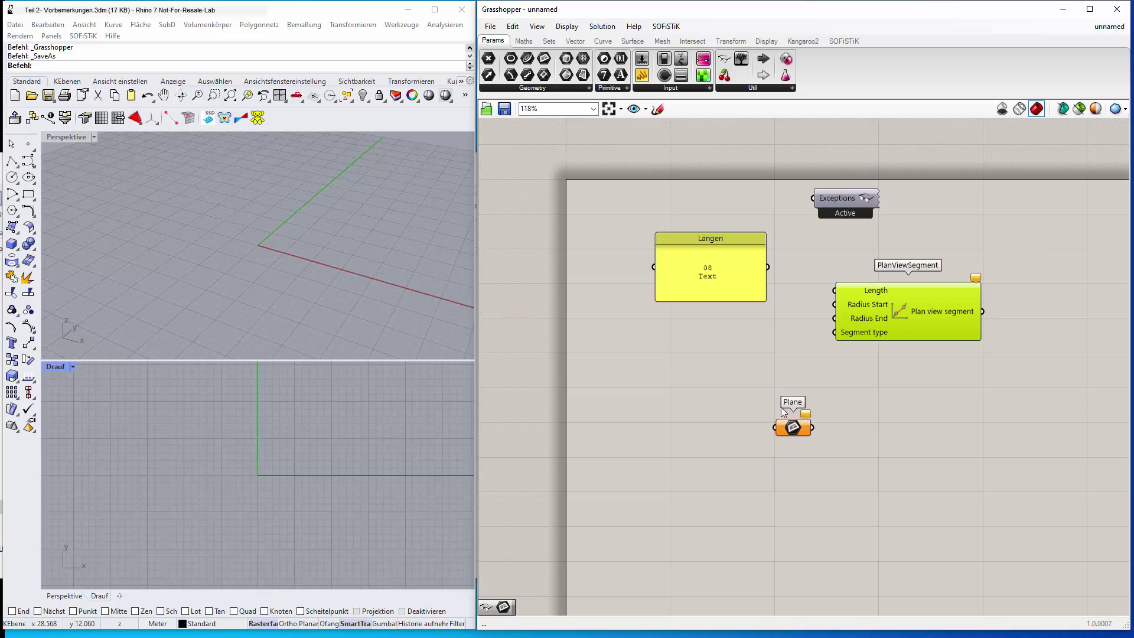
{"action": "left_click", "coordinate": [847, 197]}
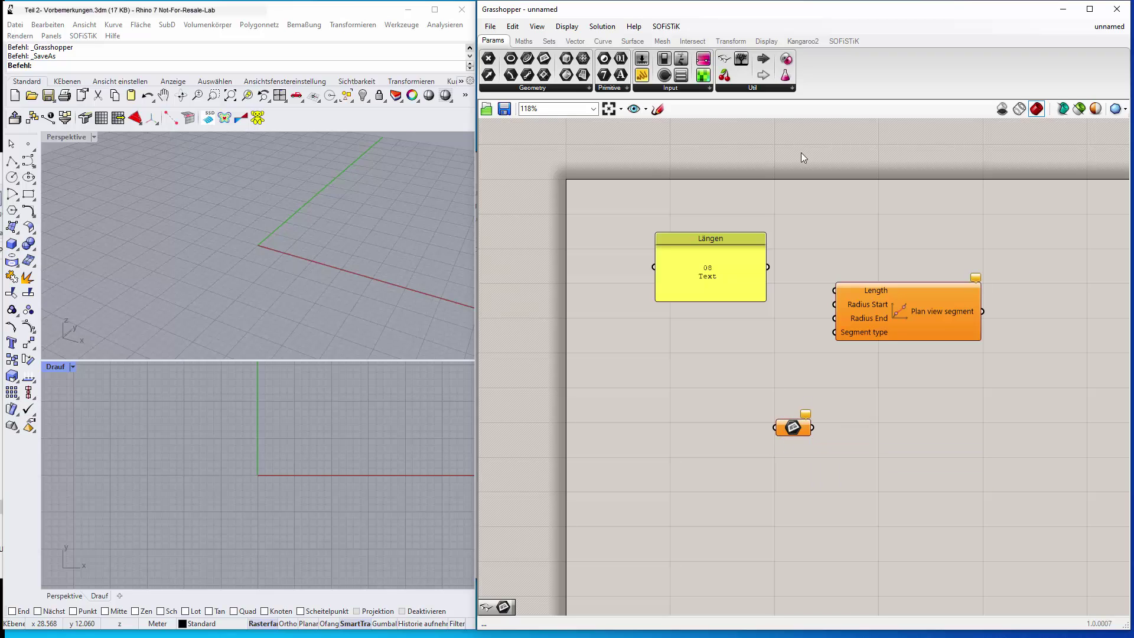
{"action": "left_click_drag", "start_coordinate": [723, 59], "coordinate": [830, 207]}
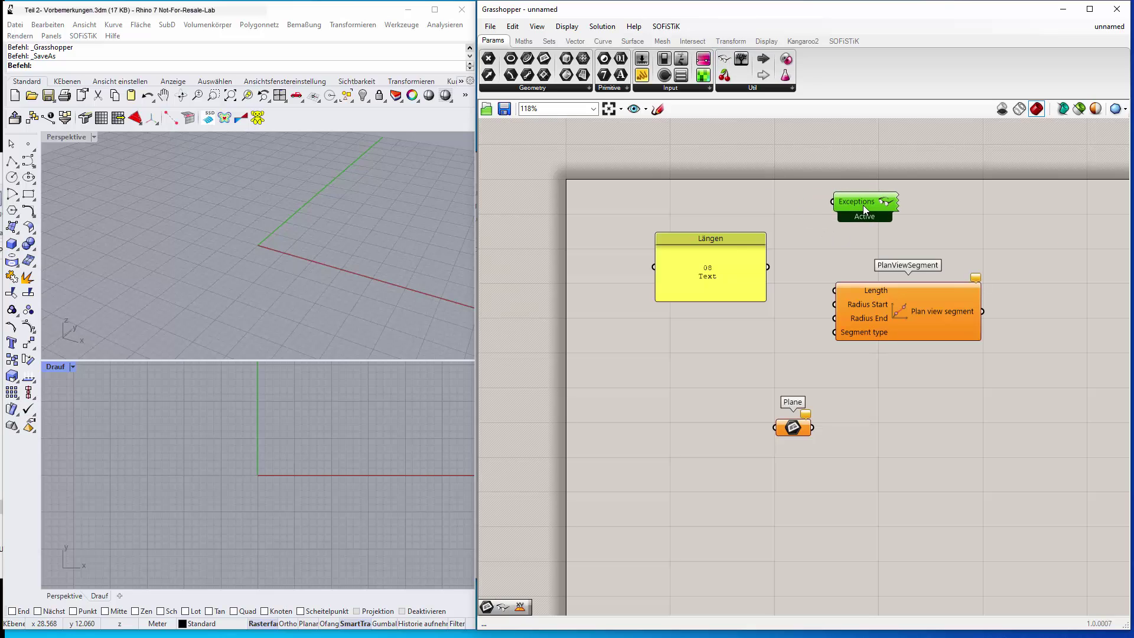
Move the Längen panel down beside the PlanViewSegment component and turn off Use Default Exceptions for Bifocals
{"action": "left_click_drag", "start_coordinate": [729, 245], "coordinate": [652, 294]}
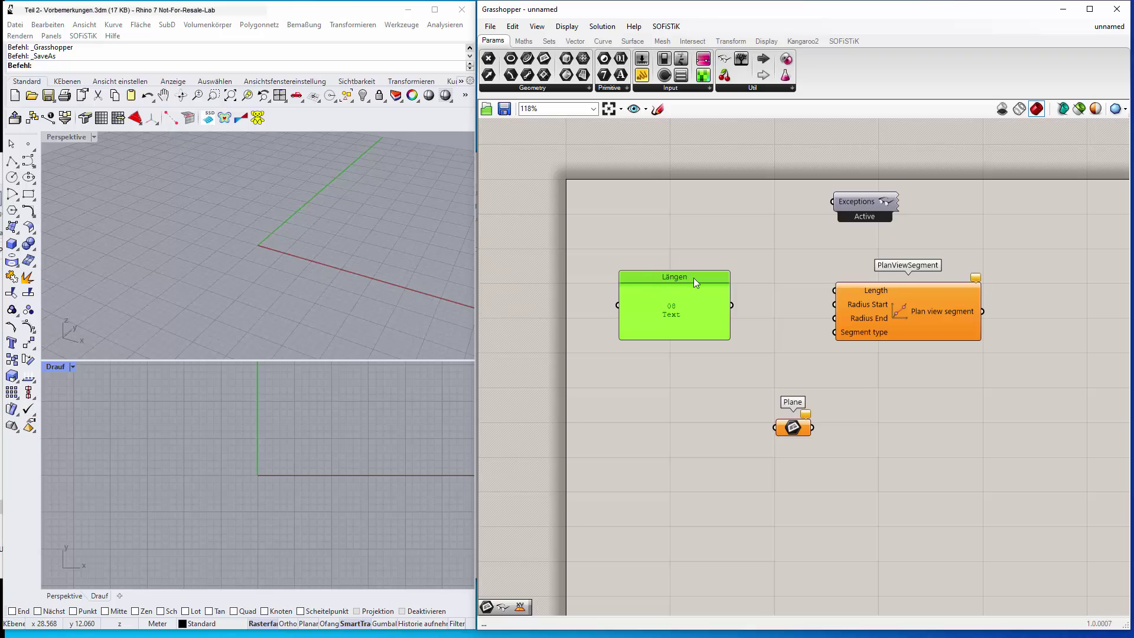
{"action": "left_click", "coordinate": [849, 200]}
{"action": "right_click", "coordinate": [849, 200]}
{"action": "left_click", "coordinate": [857, 182]}
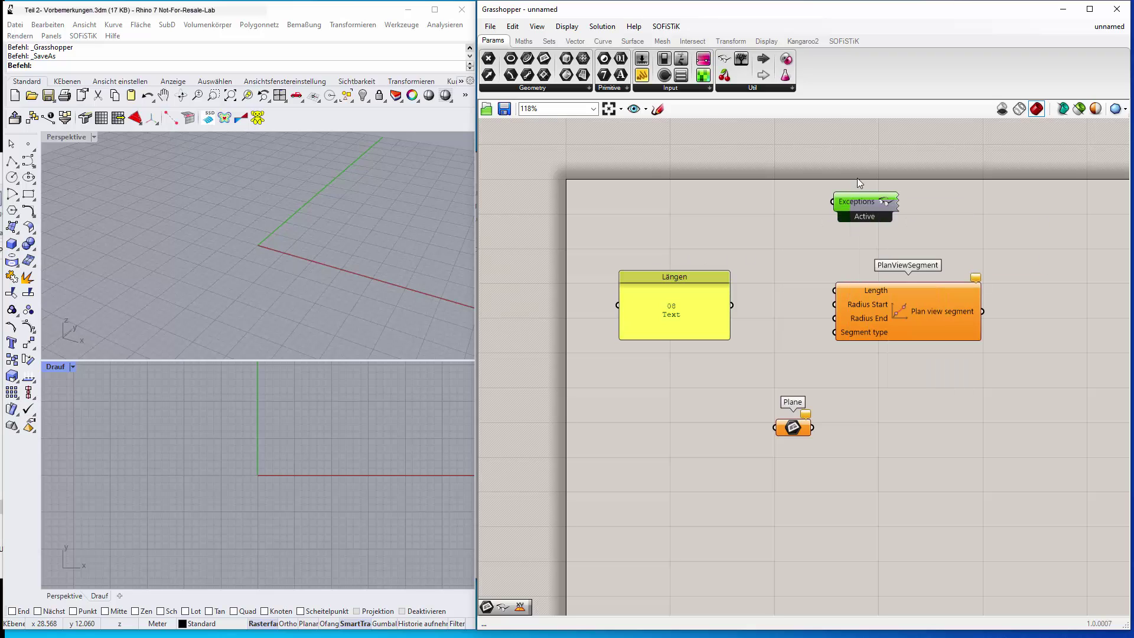
{"action": "right_click", "coordinate": [890, 206]}
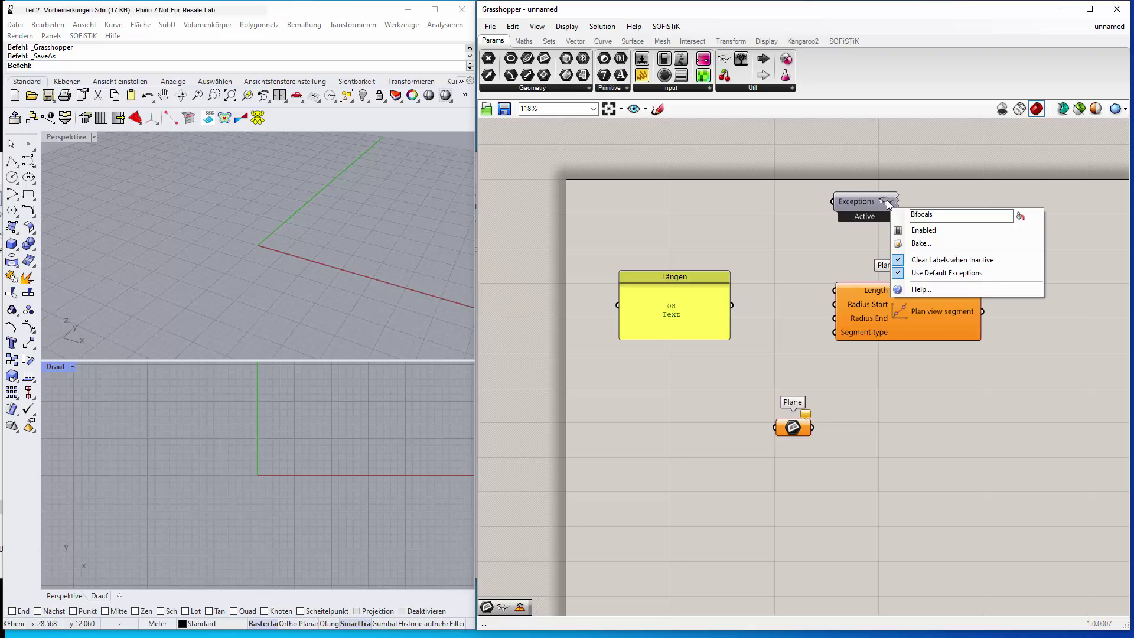
{"action": "left_click", "coordinate": [900, 274]}
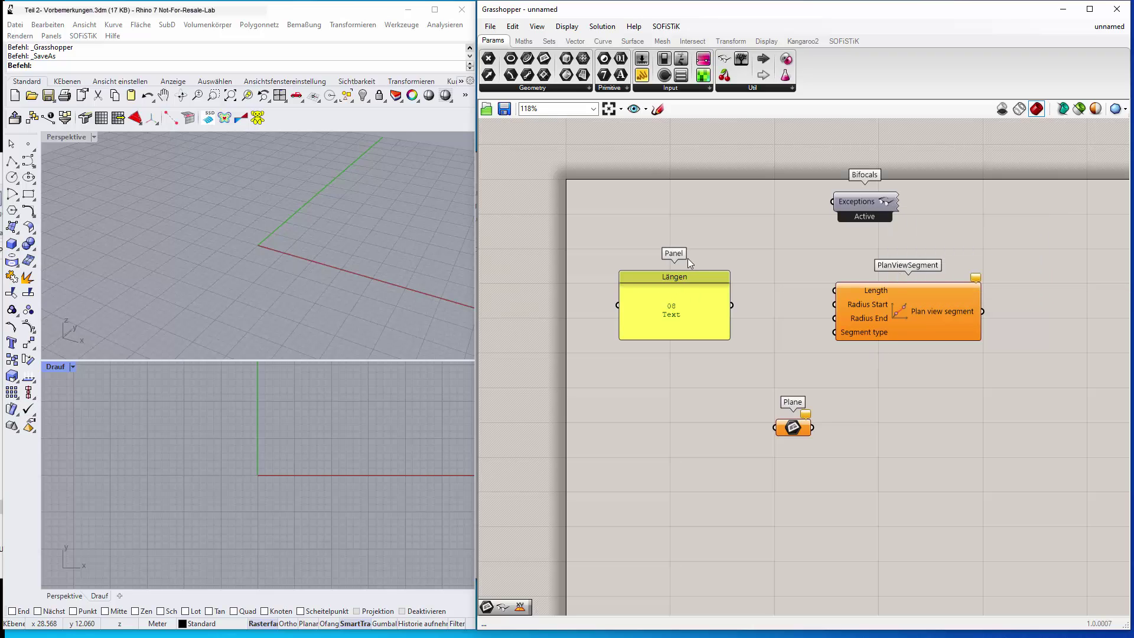
Look at the options of the Exceptions input and turn Use Default Exceptions back on for Bifocals
{"action": "right_click", "coordinate": [872, 204]}
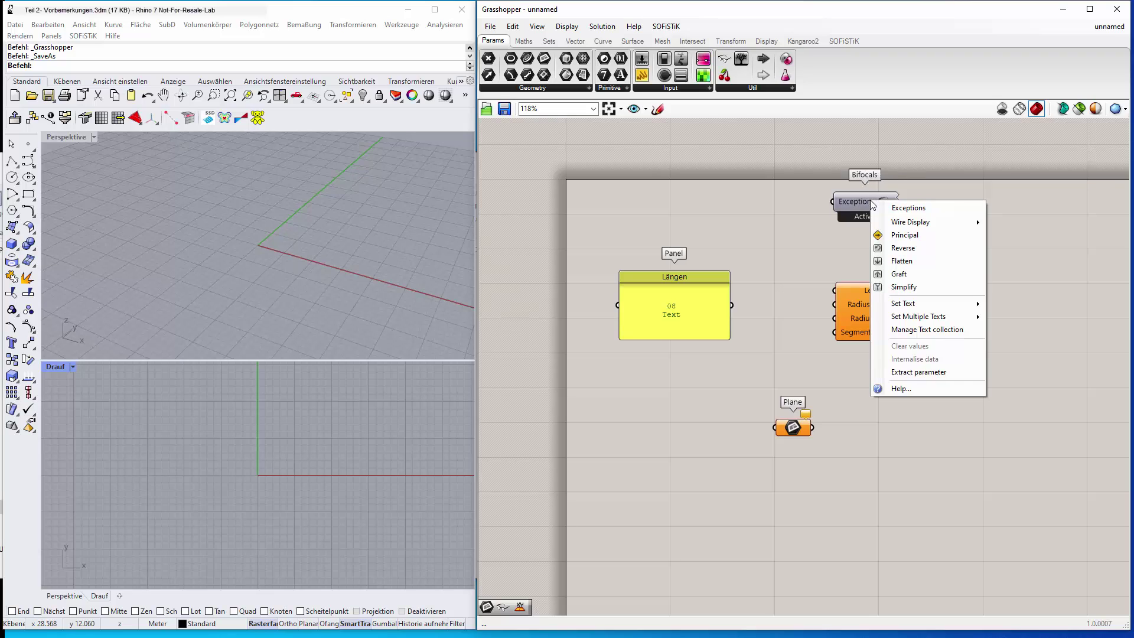
{"action": "left_click", "coordinate": [909, 183]}
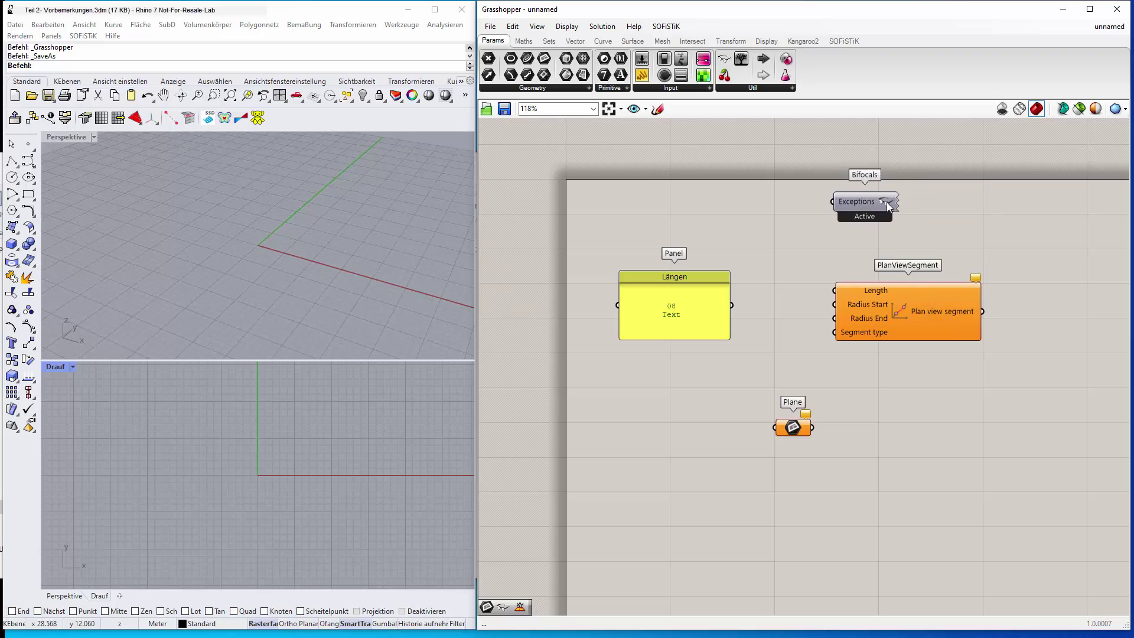
{"action": "right_click", "coordinate": [887, 202]}
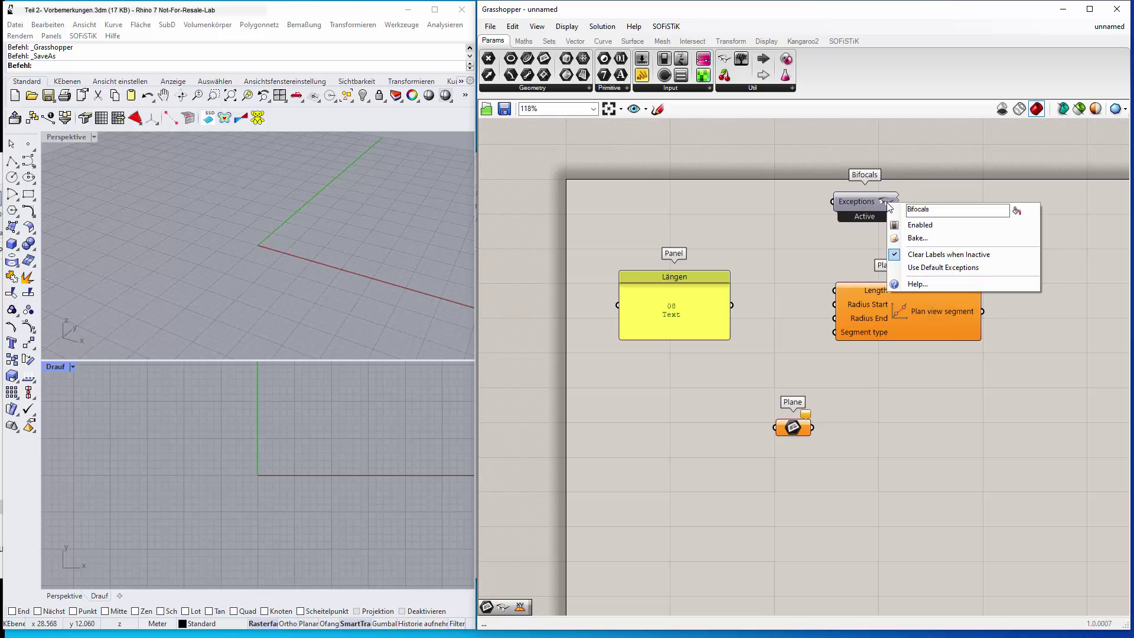
{"action": "left_click", "coordinate": [896, 267]}
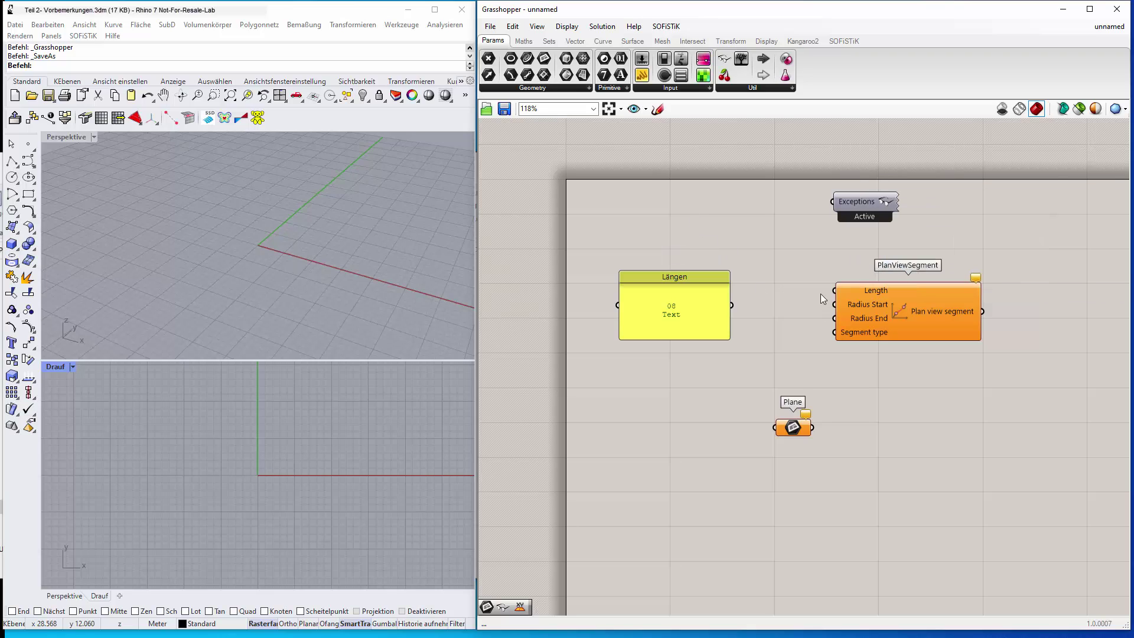
Delete the Plane parameter and shift the Bifocals component slightly so that it sits above the PlanViewSegment component
{"action": "left_click", "coordinate": [791, 426]}
{"action": "key", "text": "Delete"}
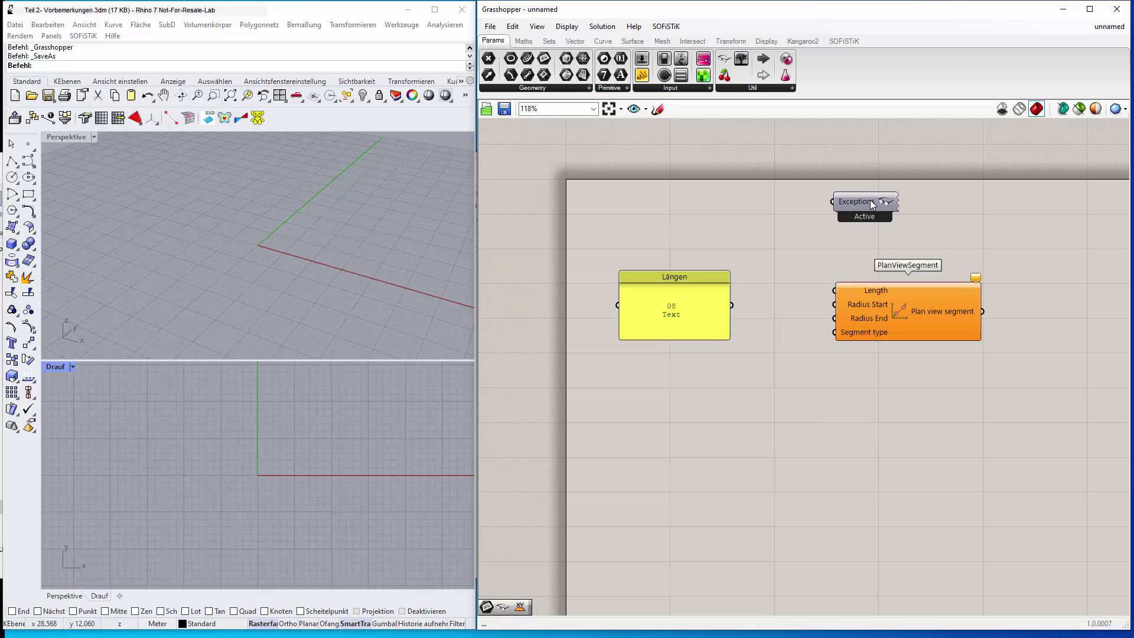
{"action": "left_click_drag", "start_coordinate": [870, 200], "coordinate": [887, 194]}
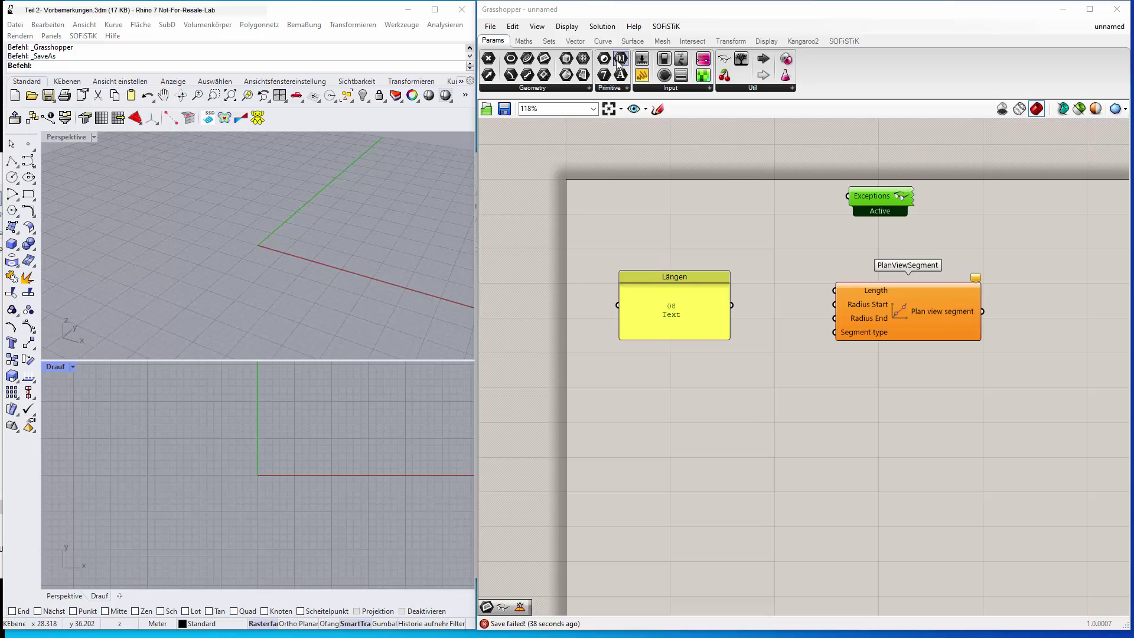
Open the list of file commands for the unnamed Grasshopper definition
{"action": "left_click", "coordinate": [491, 26]}
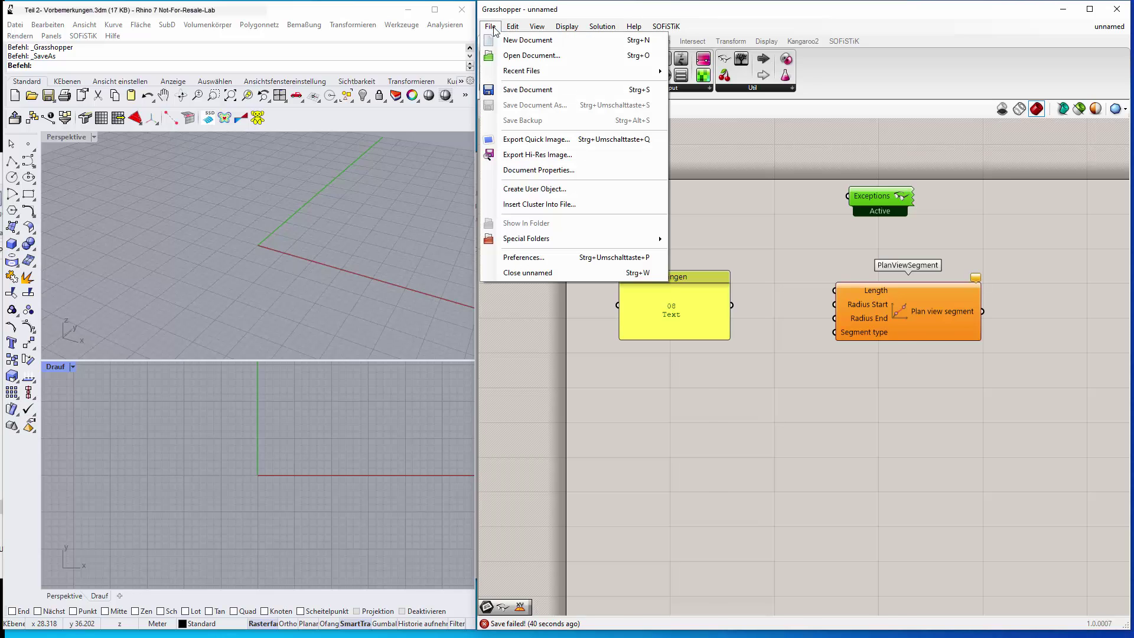